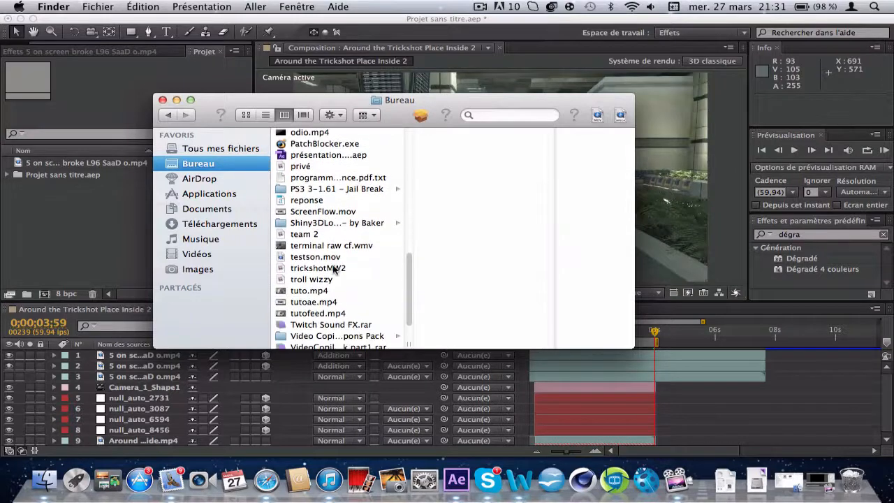
click(311, 291)
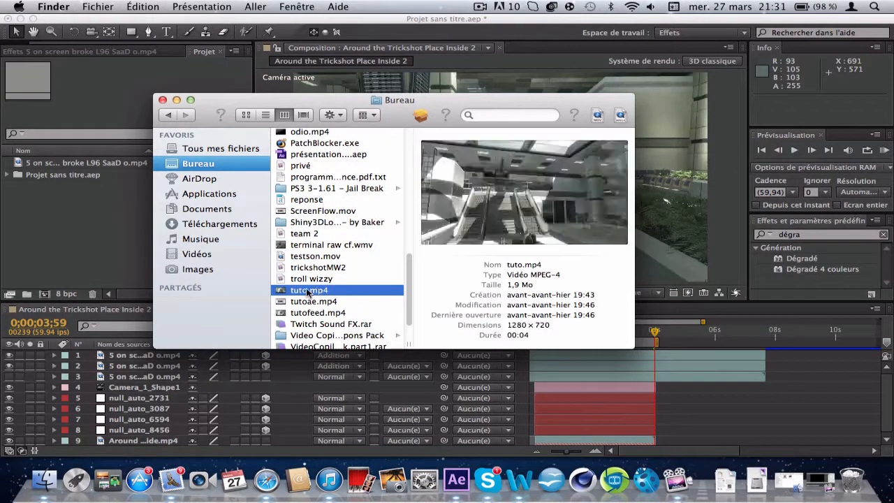
double_click(308, 290)
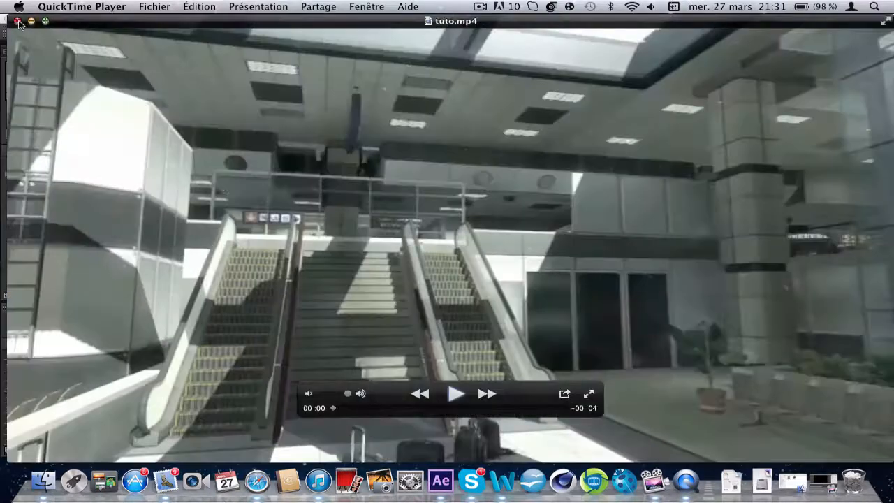
key(super+w)
Step: Play tutofeed.mp4 from the desktop folder, pausing where the kill feed text floats in the scene, and return to the After Effects project
double_click(318, 312)
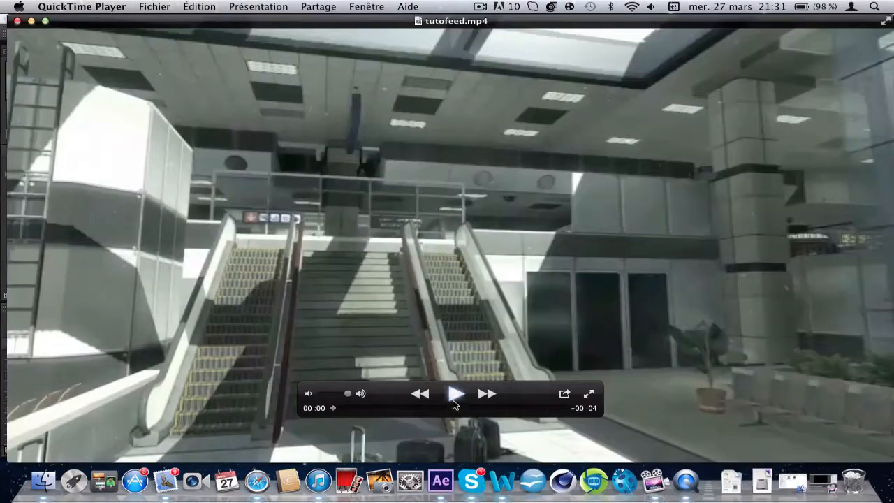
click(454, 400)
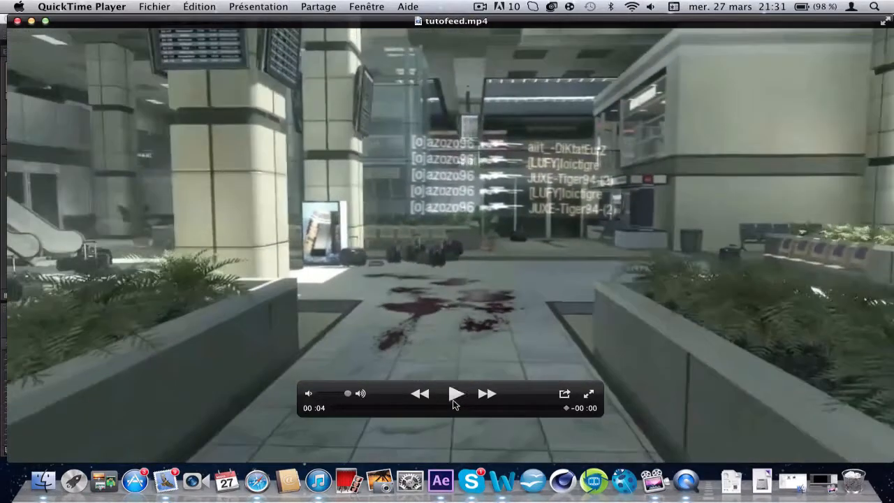
click(453, 400)
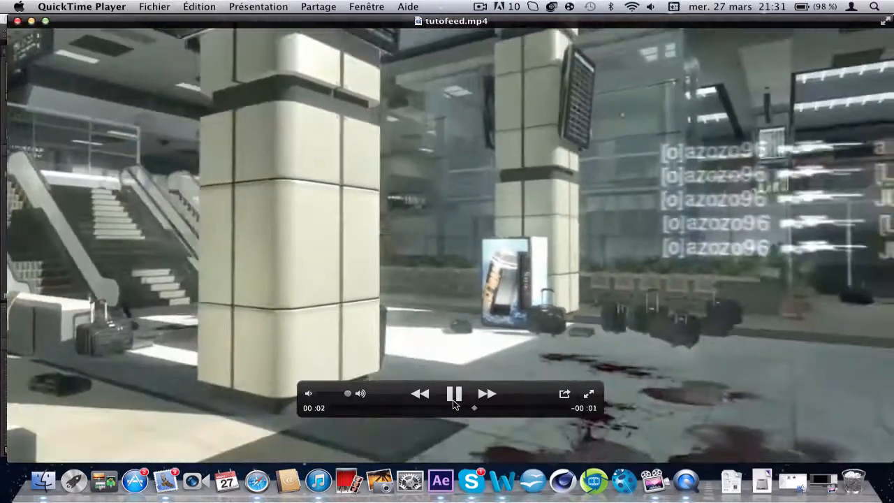
click(453, 400)
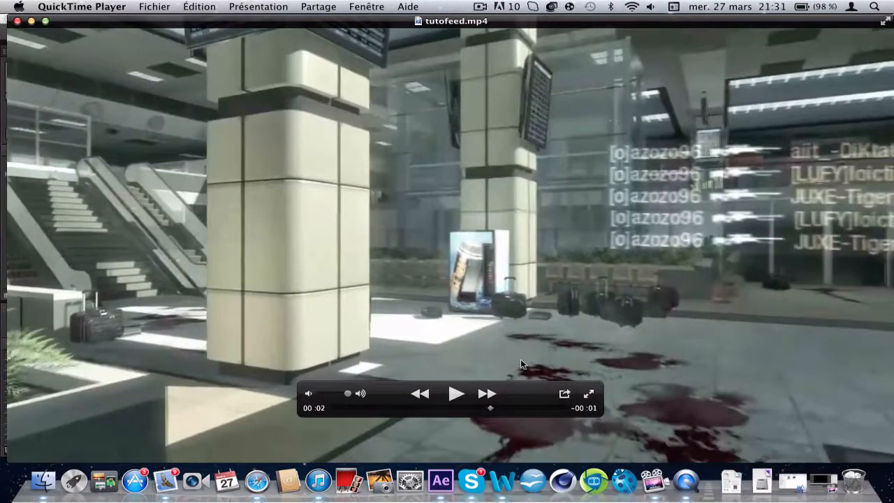
click(453, 395)
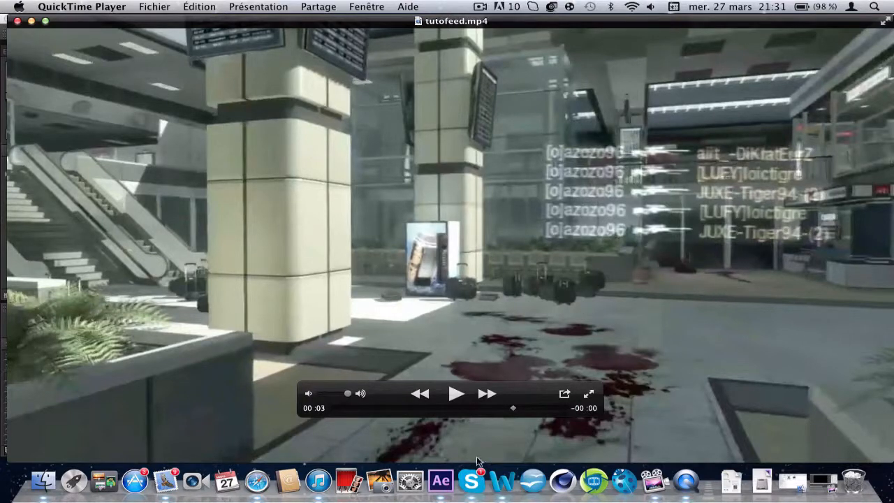
drag(515, 408, 550, 408)
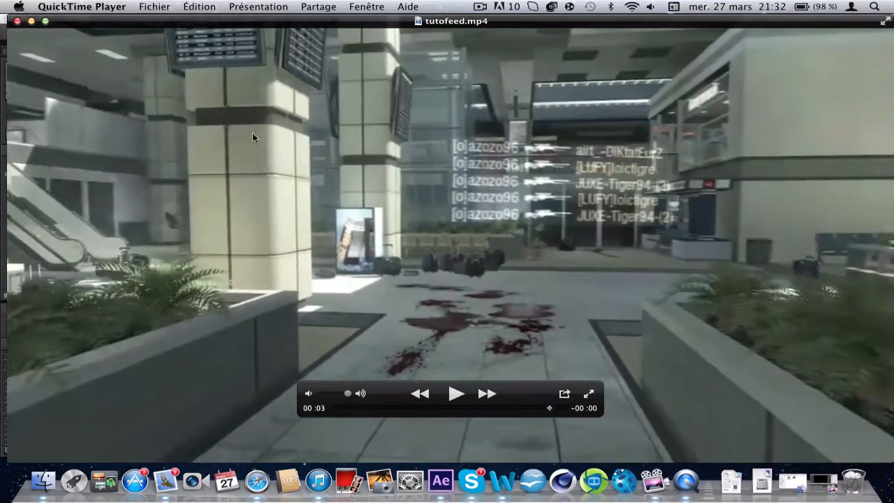
click(17, 21)
click(106, 221)
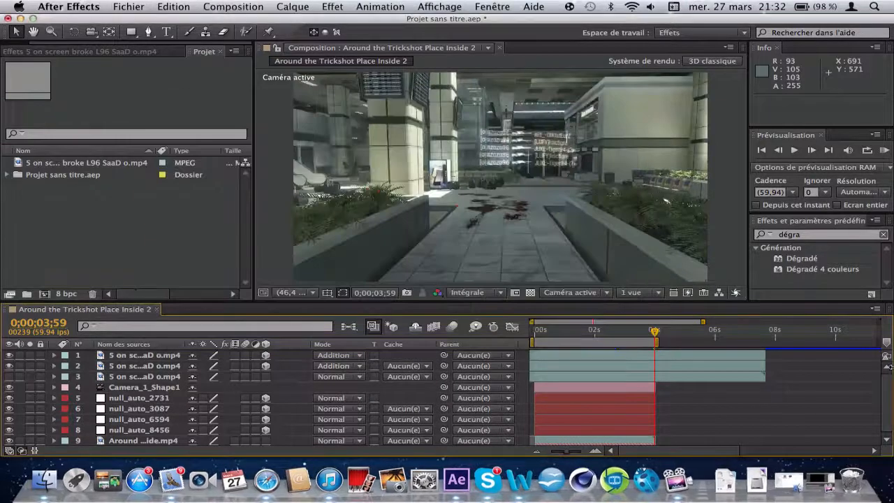
Step: Hide layers 1 to 8 so only the background clip in layer 9 shows, and scrub through its camera movement
drag(887, 387, 890, 424)
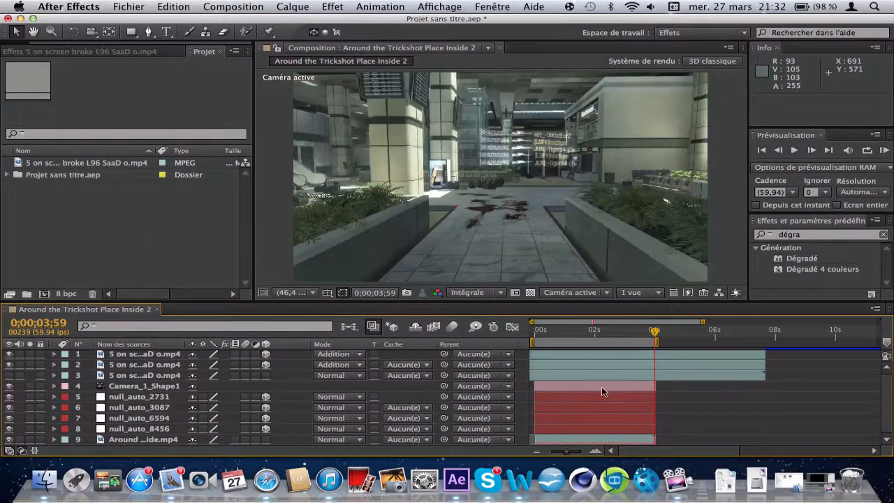
drag(10, 355, 11, 401)
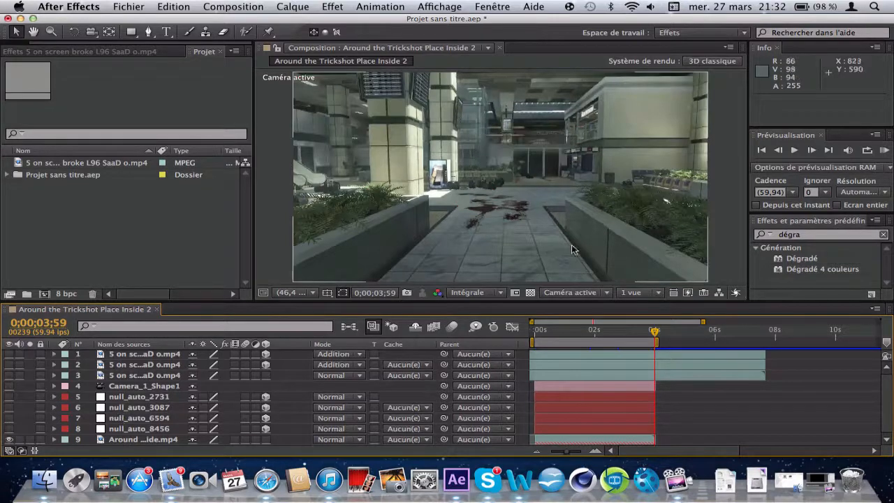
click(564, 333)
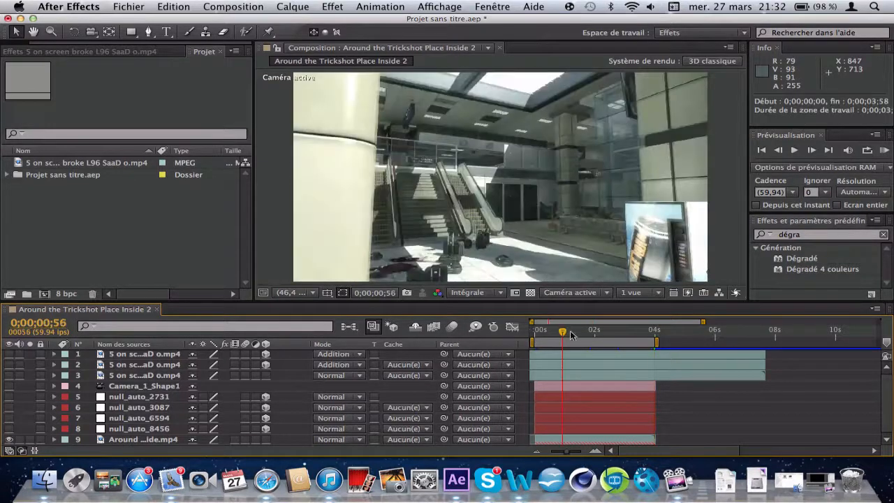
click(648, 332)
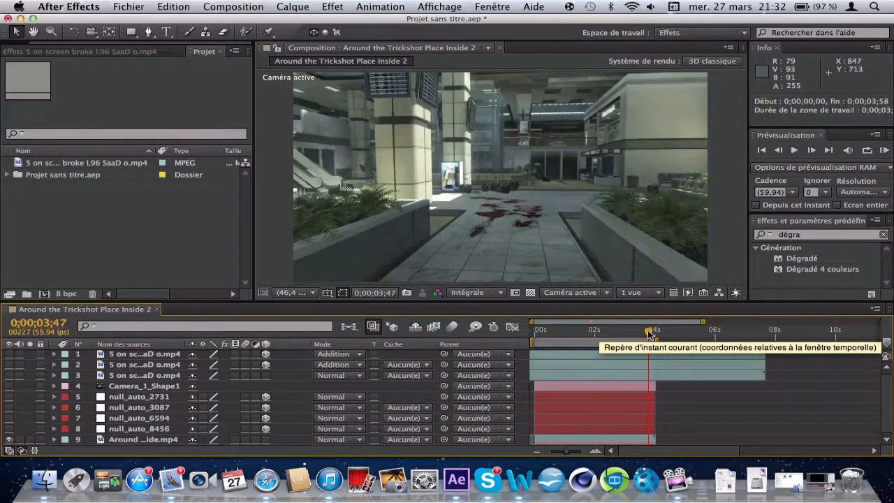
click(586, 331)
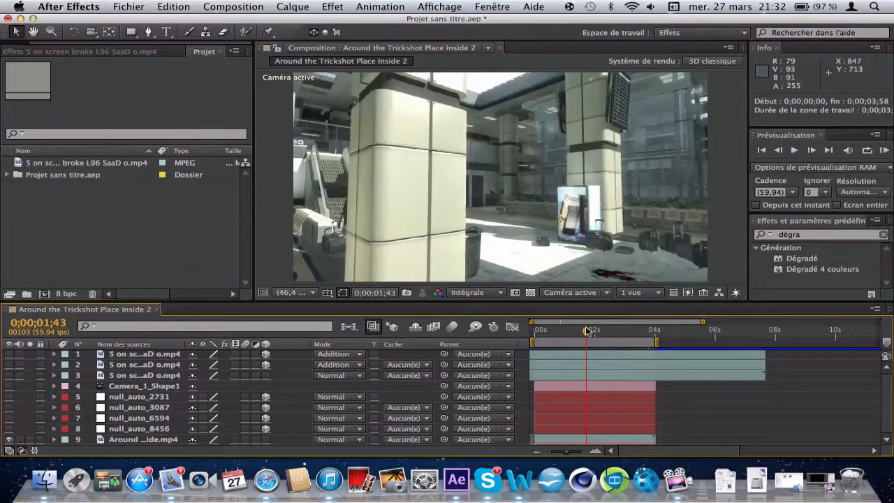
click(609, 333)
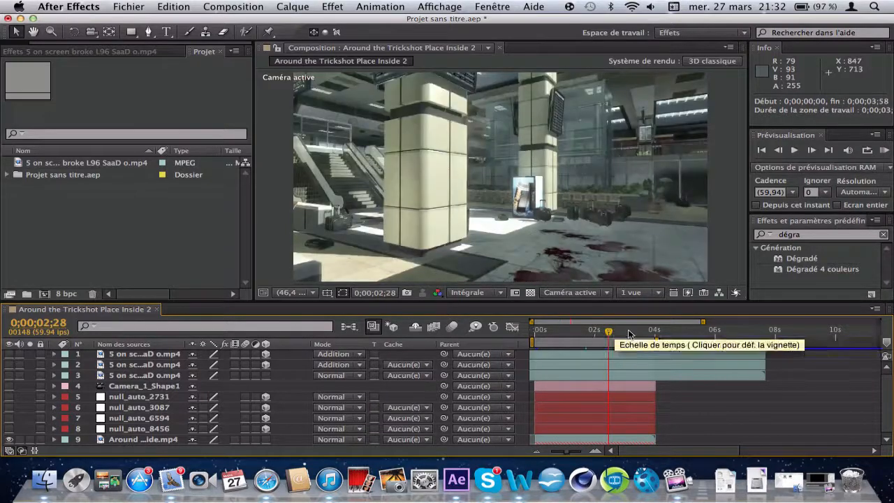
click(629, 333)
click(647, 333)
drag(647, 334, 596, 334)
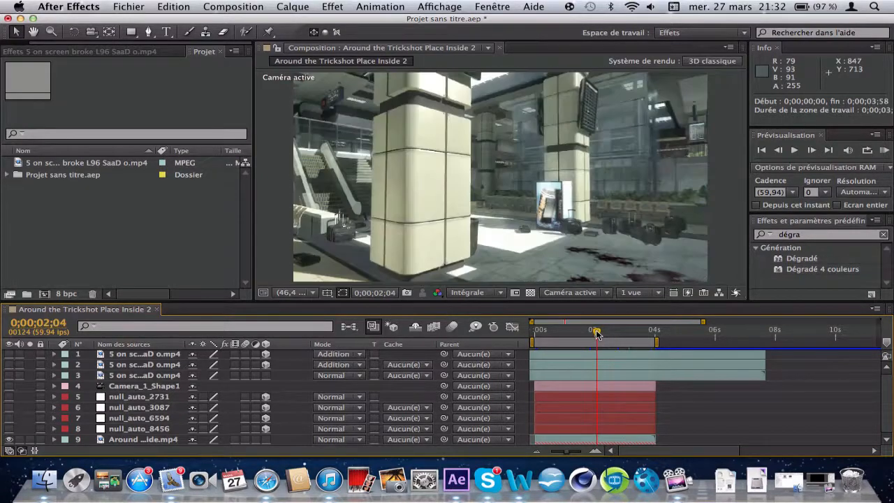
Step: Make the camera layer, the four null layers and the gameplay clip in layer 3 visible again
drag(7, 389, 8, 429)
drag(620, 331, 597, 331)
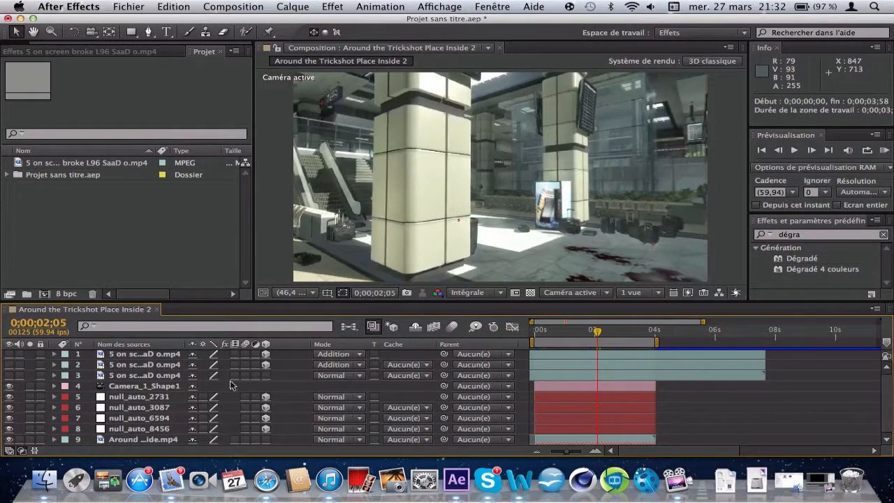
click(19, 376)
click(9, 376)
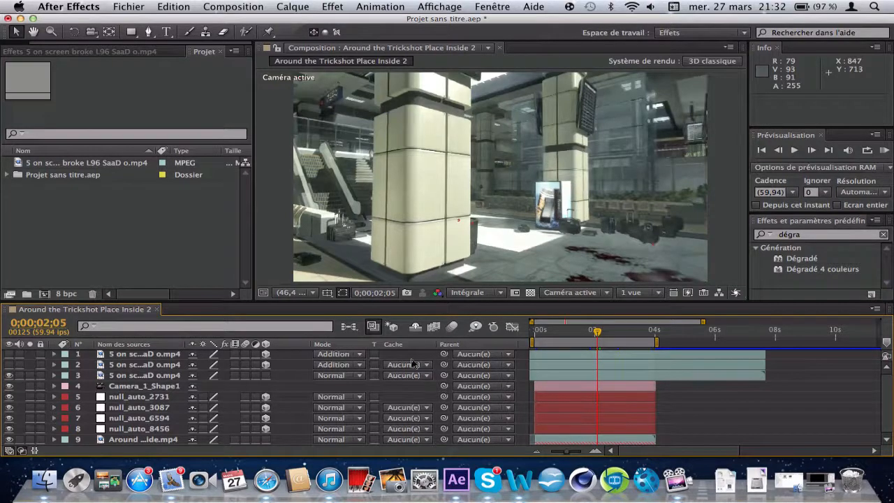
Step: Scrub through the gameplay clip between about 1 and 3 seconds to look for a frame with a clear kill feed
click(579, 332)
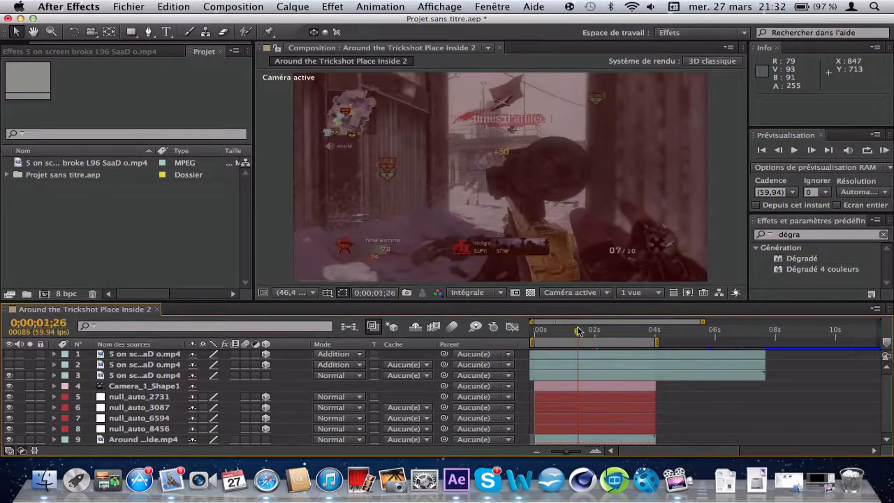
drag(579, 332, 629, 335)
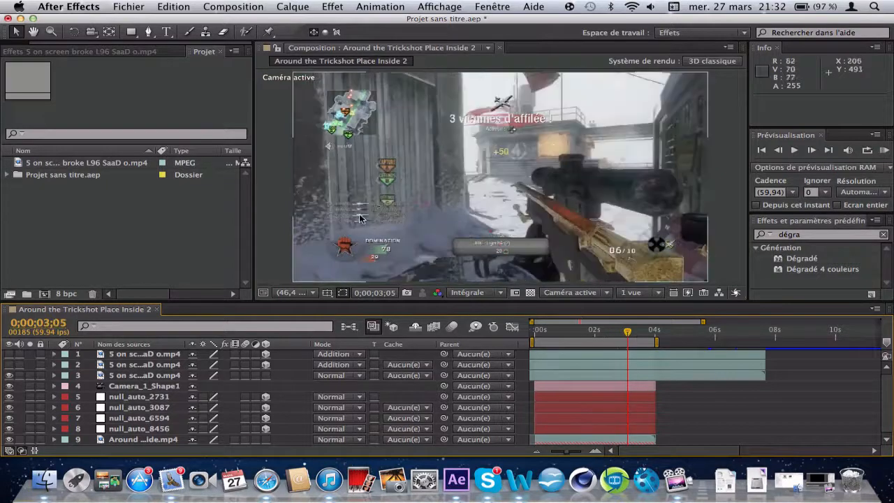
click(621, 334)
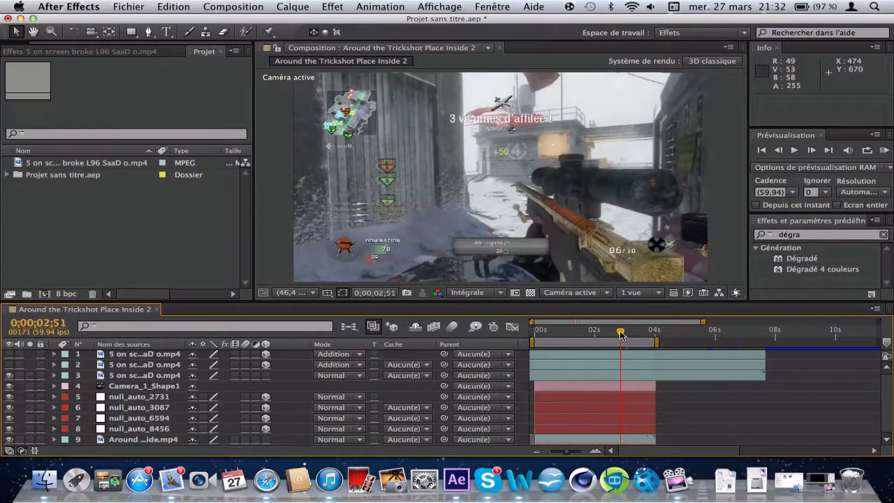
click(613, 336)
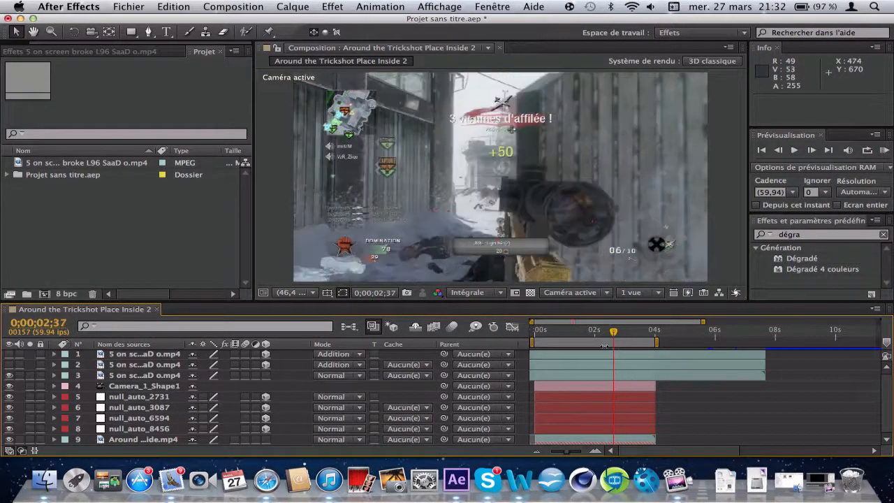
click(596, 451)
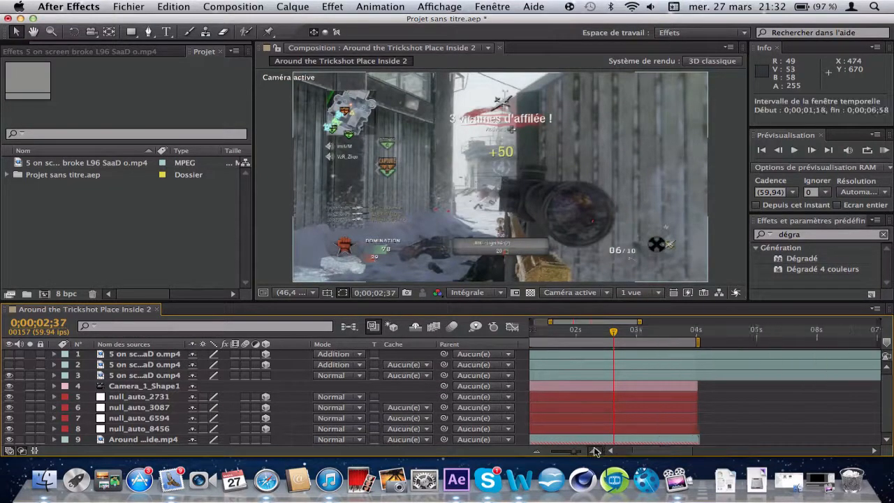
click(599, 330)
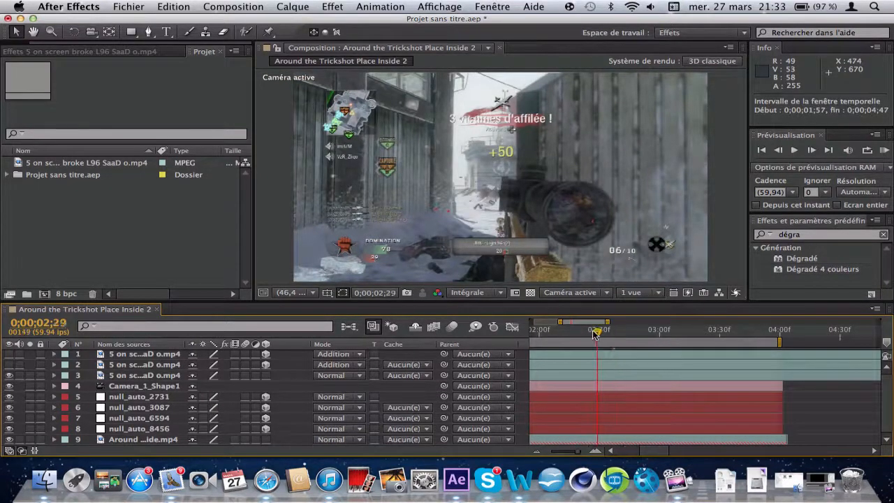
Step: Preview the gameplay clip and step frame by frame to 0;00;03;55, in the dark scope view with the kill feed
click(811, 153)
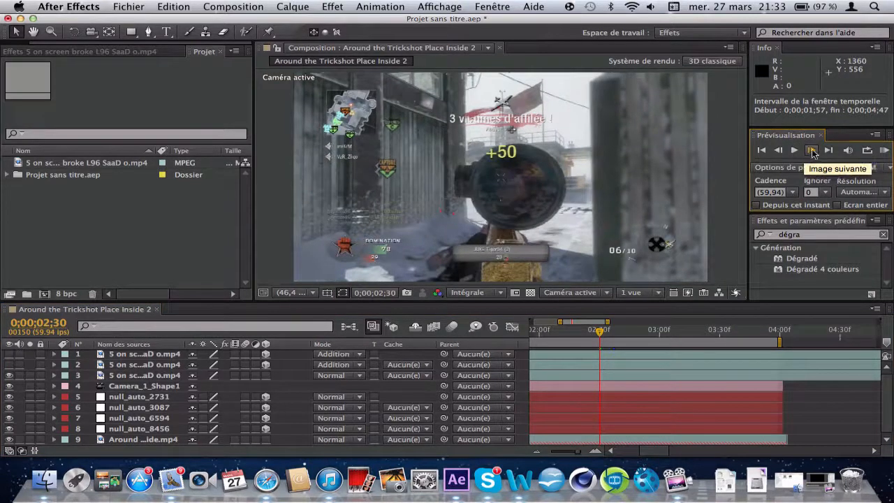
key(space)
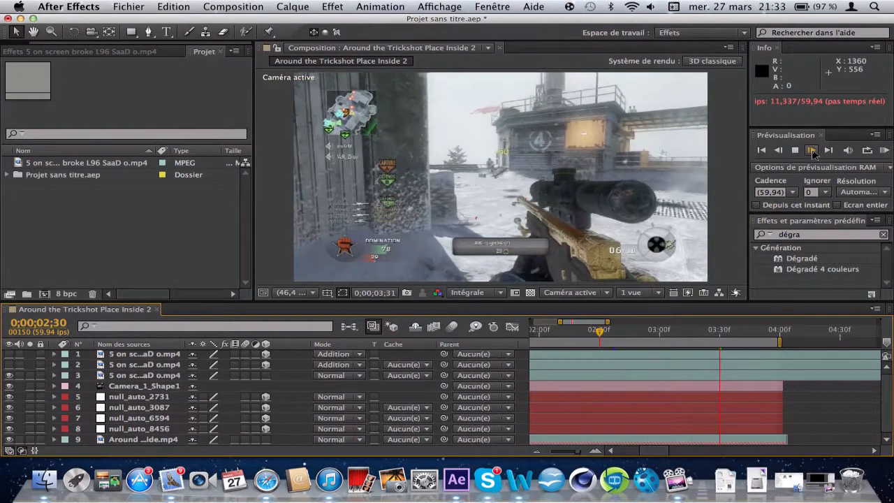
click(811, 151)
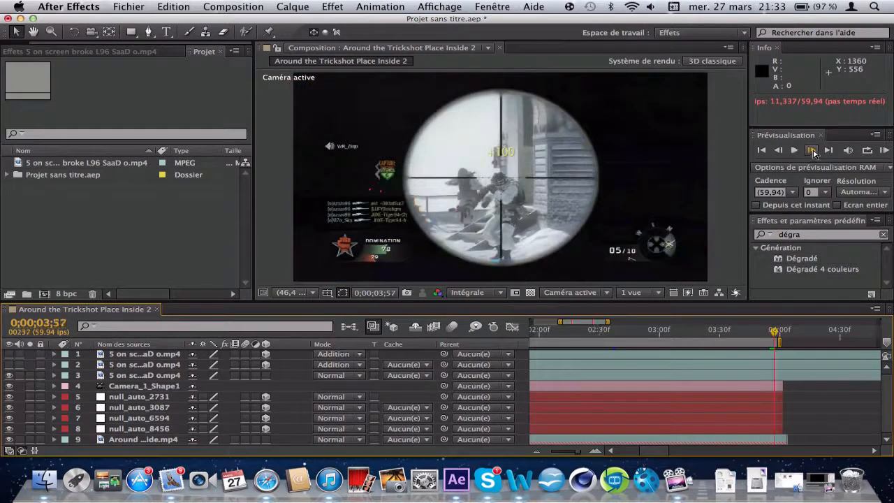
click(812, 151)
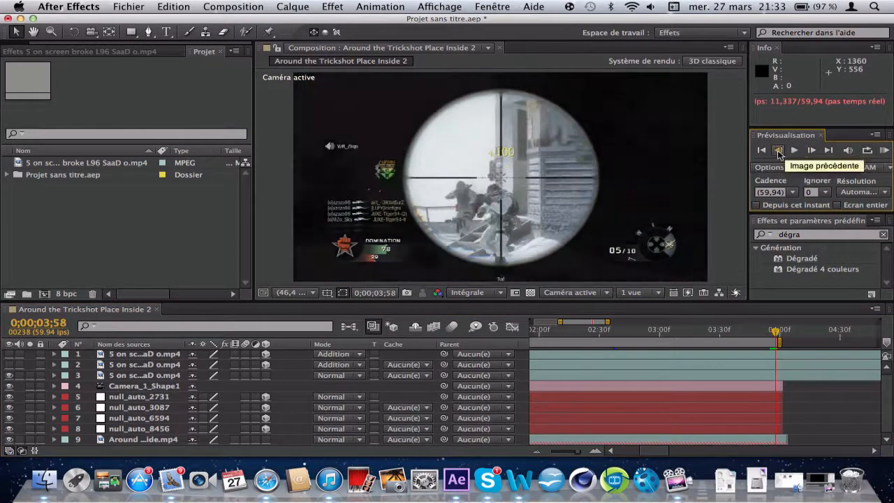
click(779, 150)
click(780, 151)
click(779, 151)
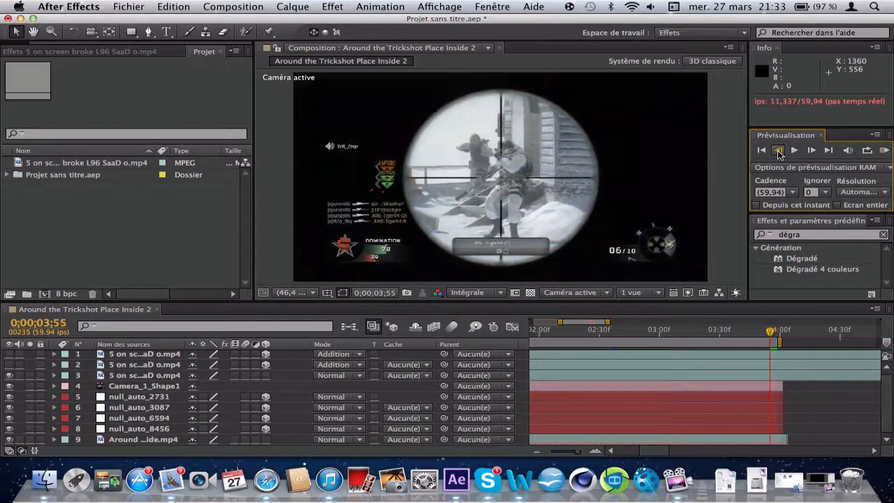
Step: Duplicate the gameplay clip in layer 3, with the composition magnified to 100% around the kill feed
click(51, 32)
click(376, 210)
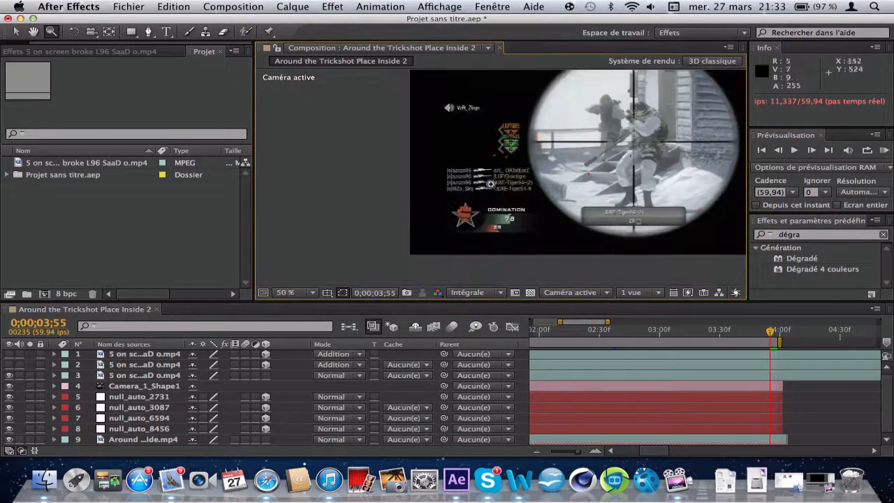
click(476, 210)
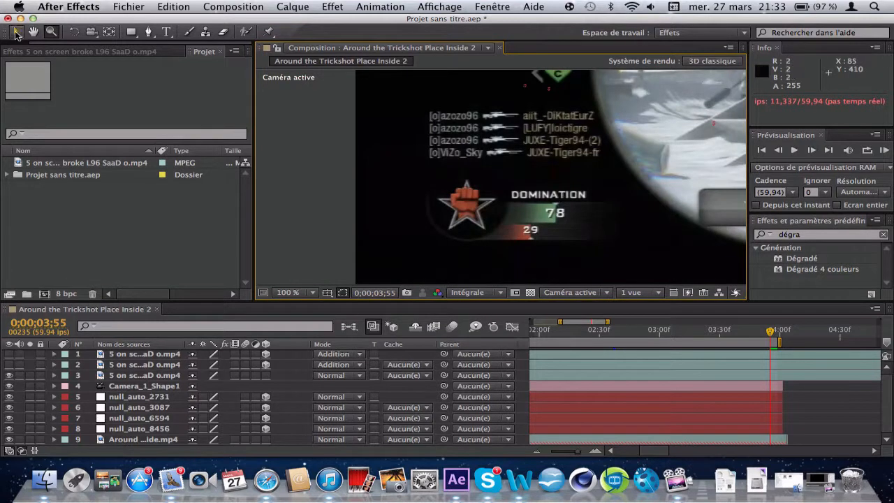
click(16, 31)
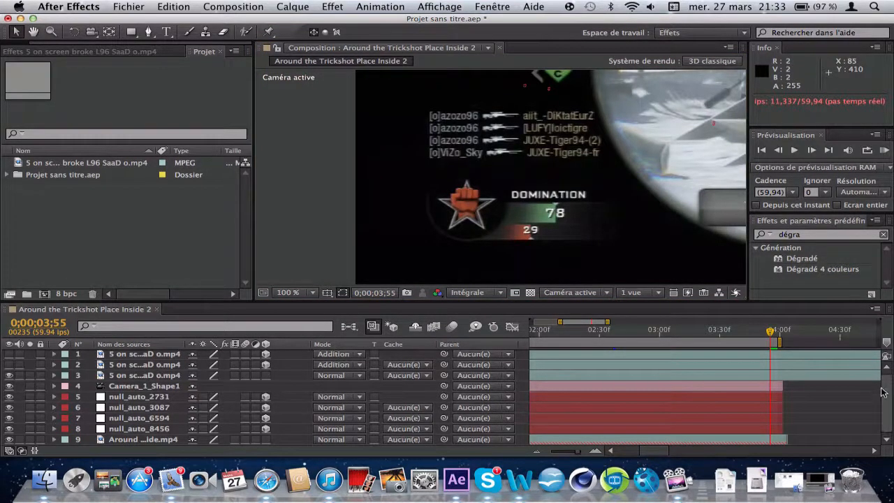
drag(884, 390, 881, 332)
click(130, 377)
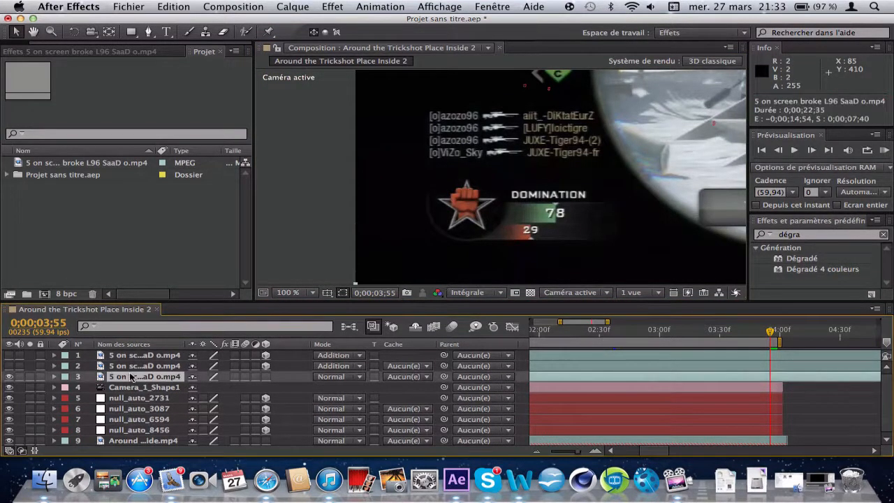
key(super+d)
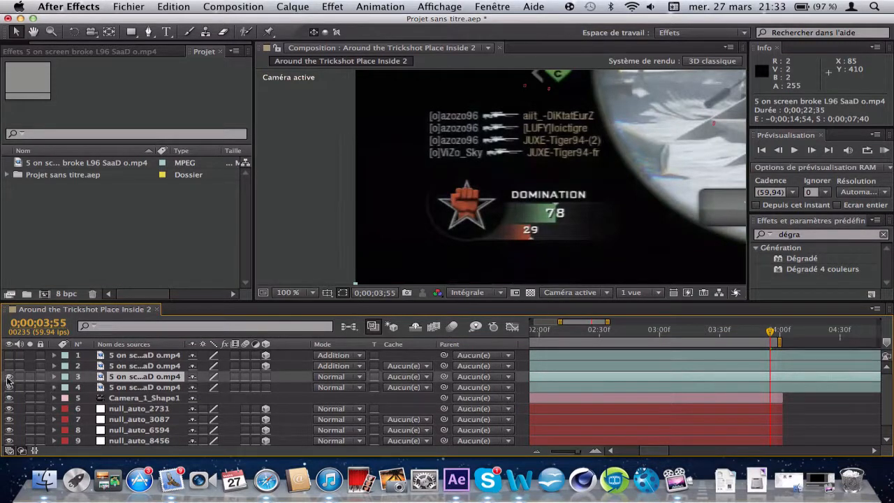
Step: Freeze the duplicated gameplay clip in layer 3 on the frame at 0;00;03;55
right_click(129, 374)
mouse_move(232, 100)
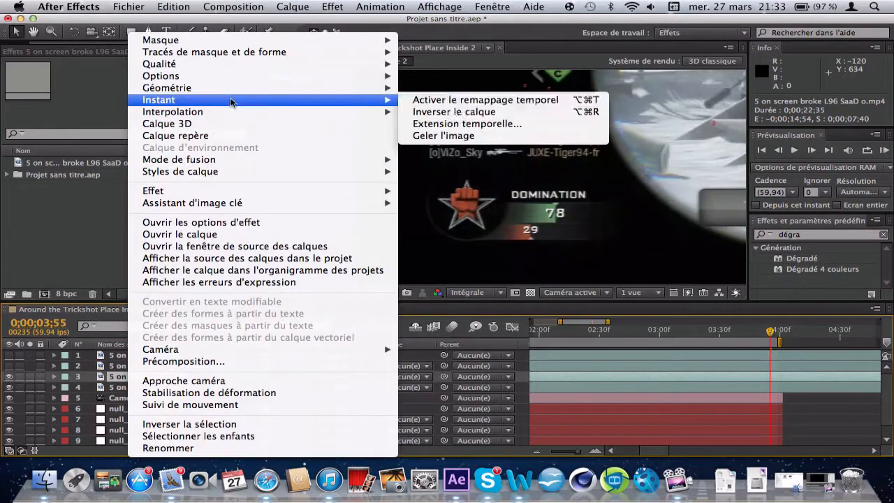
click(446, 136)
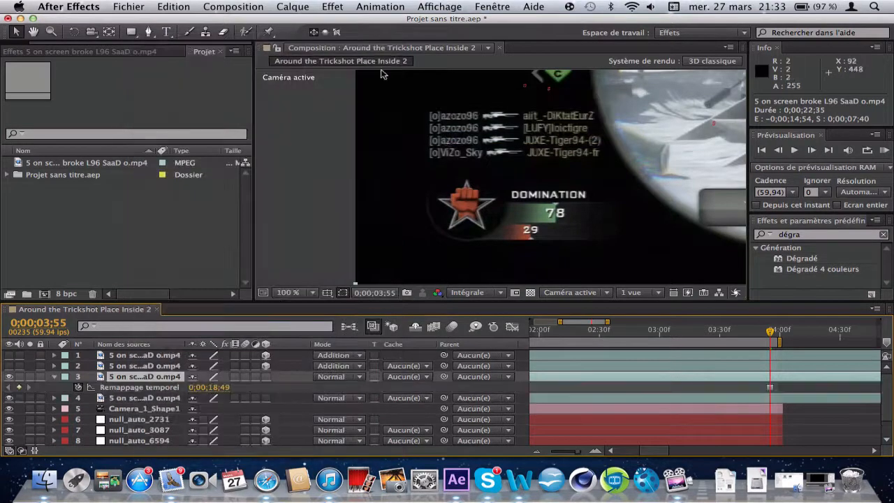
Step: Draw a closed four-point pen mask on layer 3 around the top three kill feed lines and adjust its lower corners
click(148, 33)
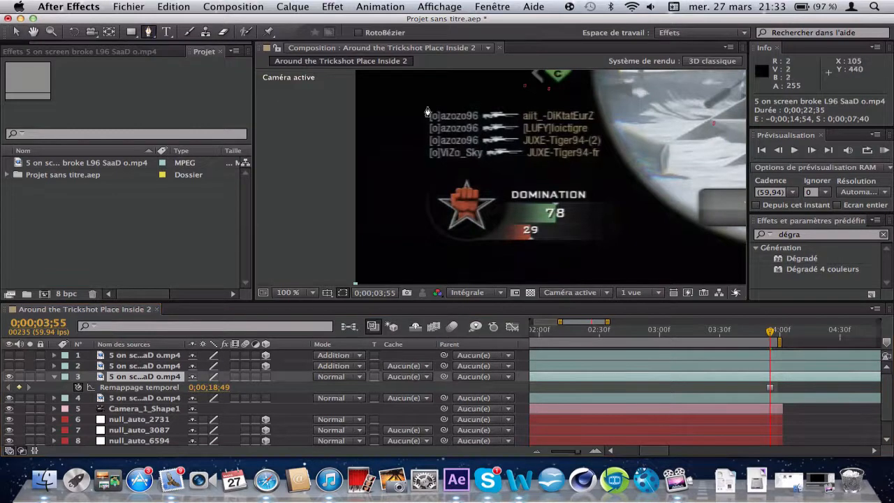
click(424, 104)
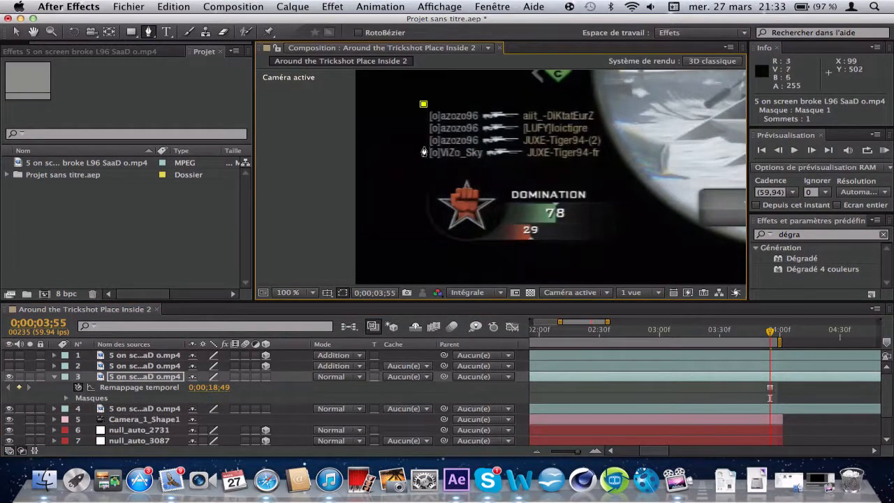
click(423, 145)
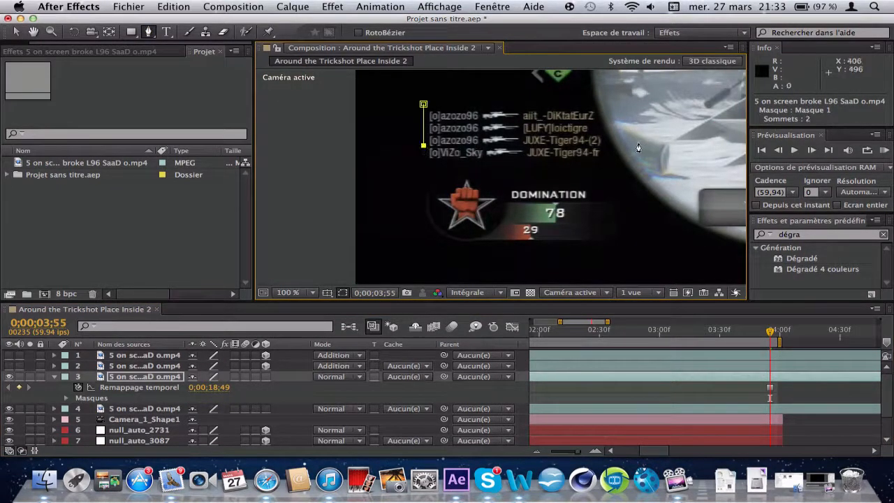
click(610, 147)
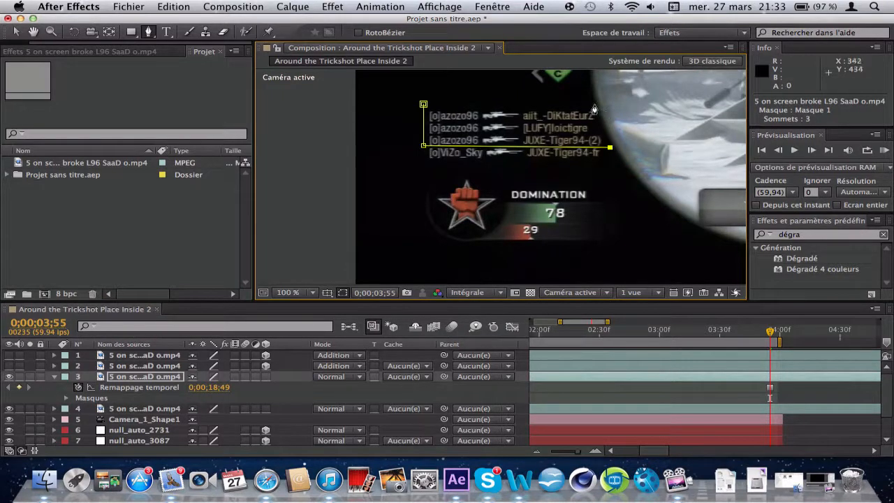
click(594, 104)
click(424, 104)
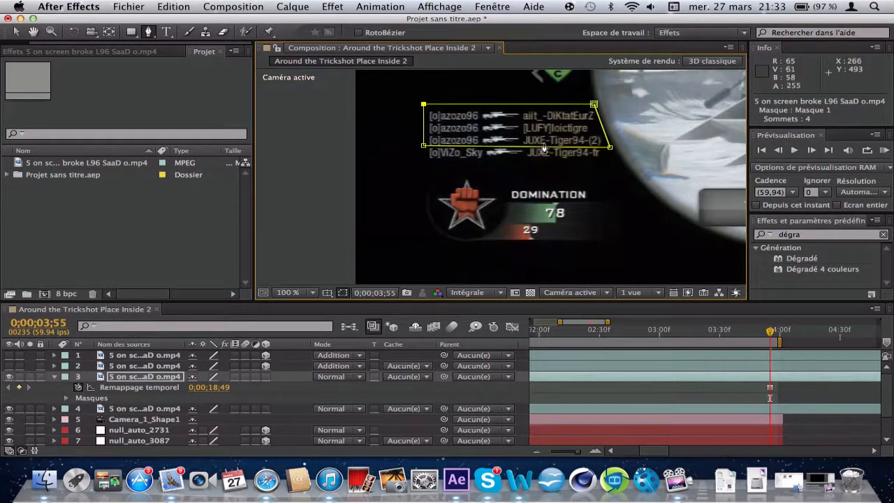
click(611, 147)
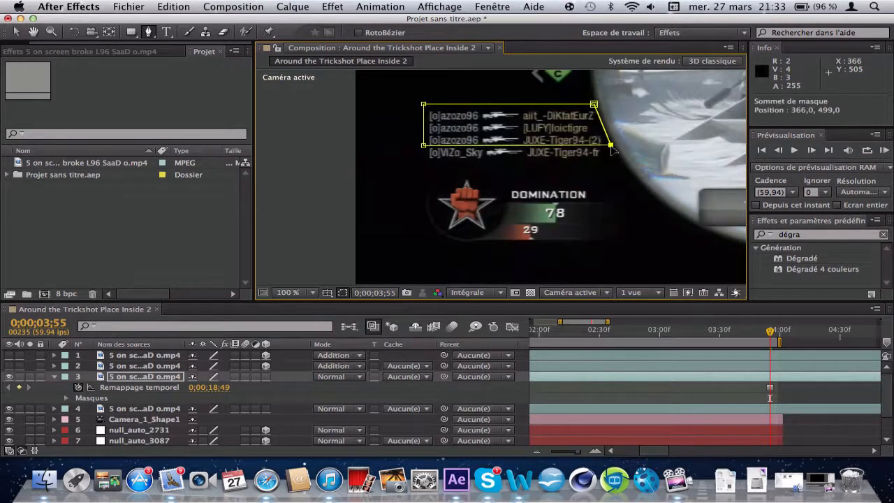
drag(611, 146, 611, 151)
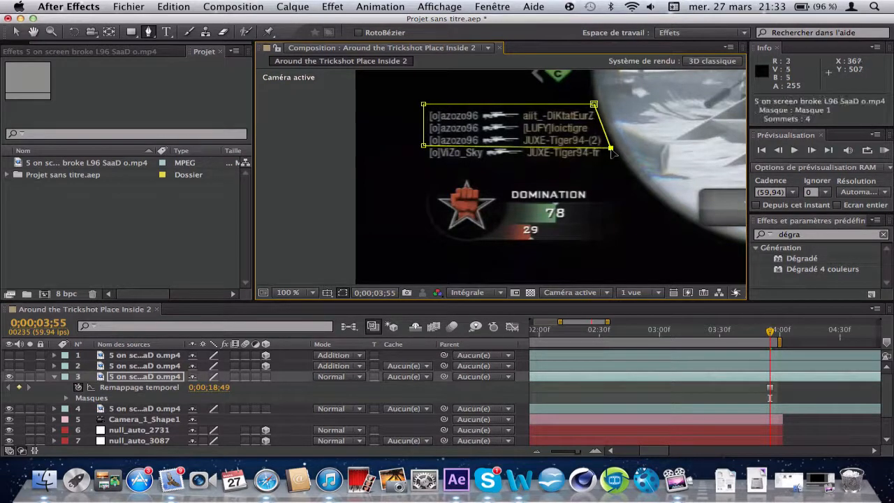
click(424, 146)
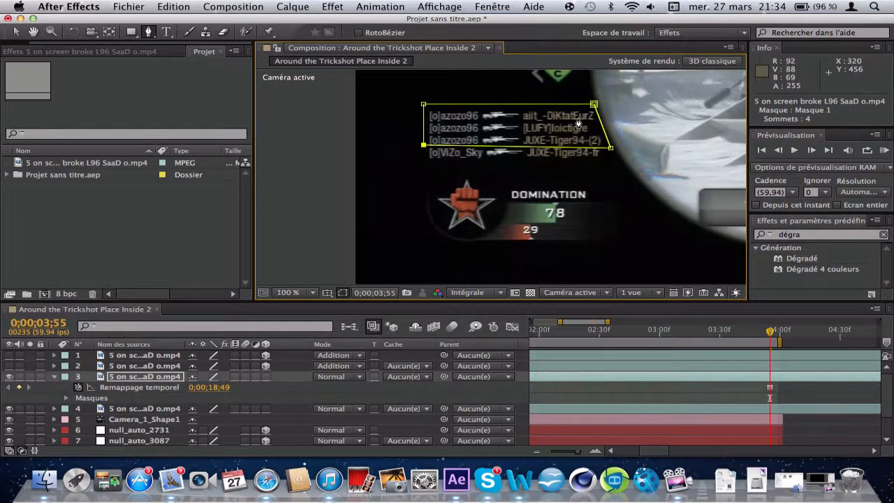
Step: Check the frozen mask over the moving clip, hide layer 3 and advance the gameplay to the kill feed frame at 0;00;05;50
click(748, 333)
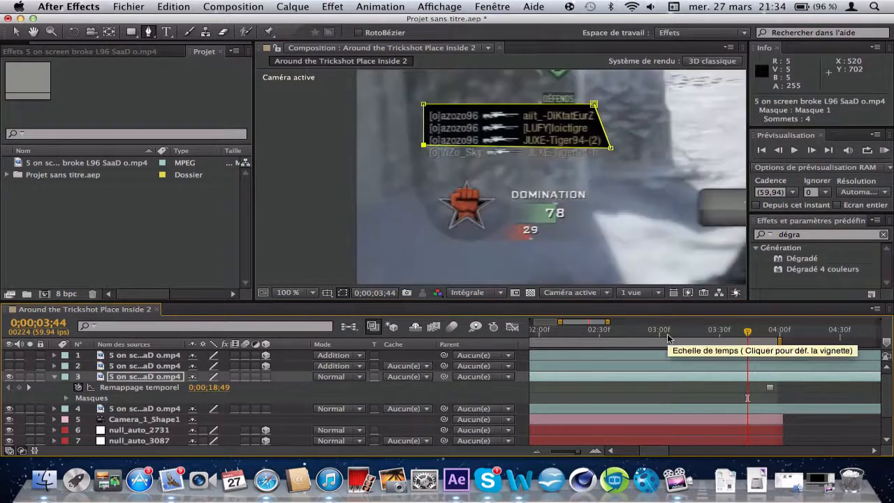
click(768, 333)
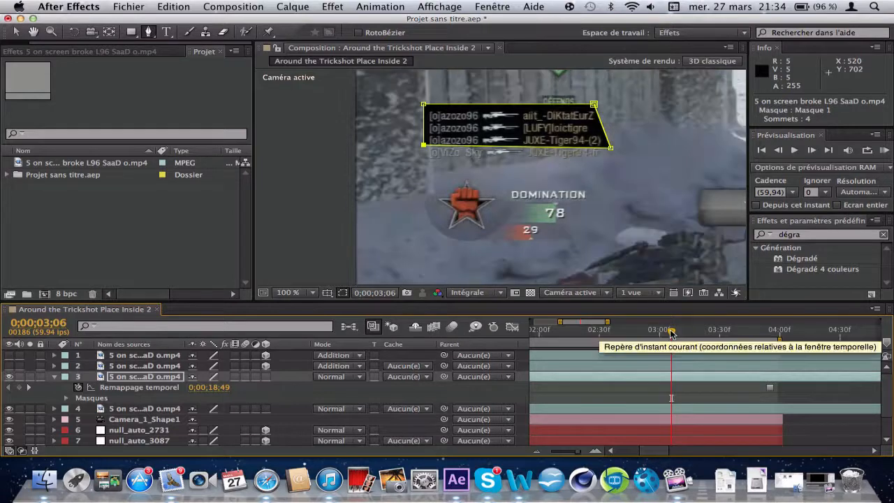
click(10, 378)
drag(583, 330, 626, 337)
key(space)
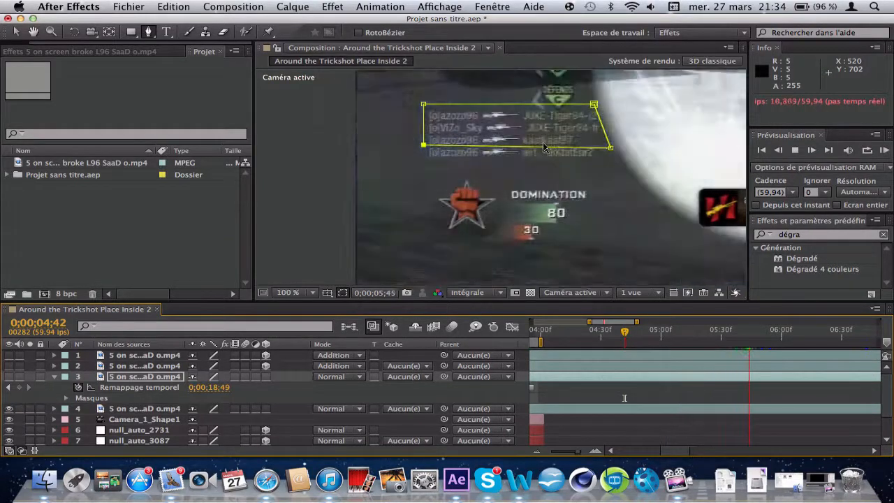
key(space)
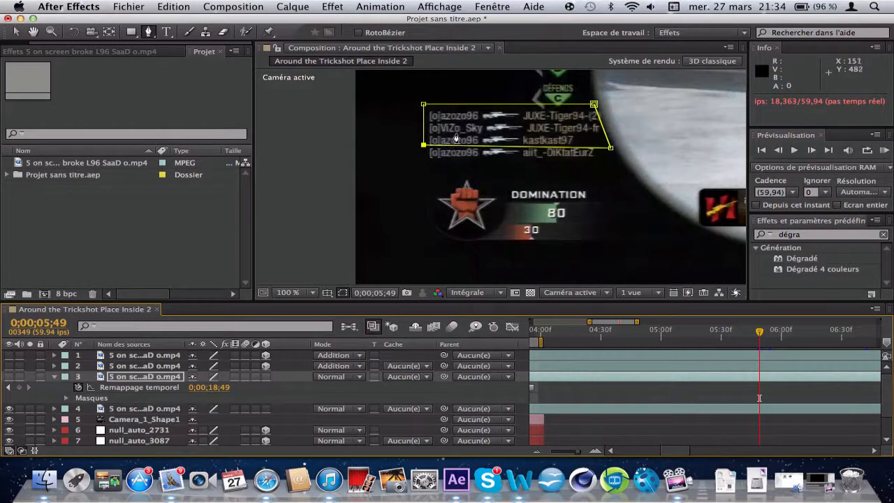
click(829, 150)
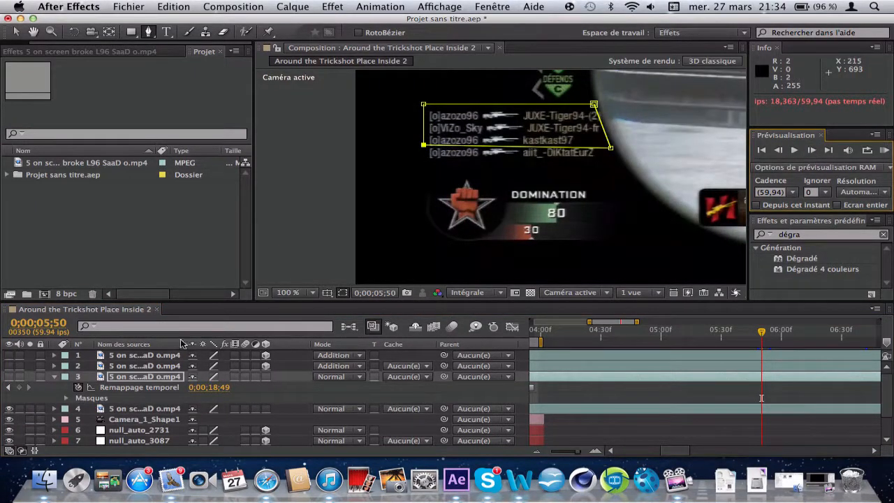
Step: Duplicate the gameplay clip in layer 4 and freeze the upper copy on the frame at 0;00;05;50
click(150, 378)
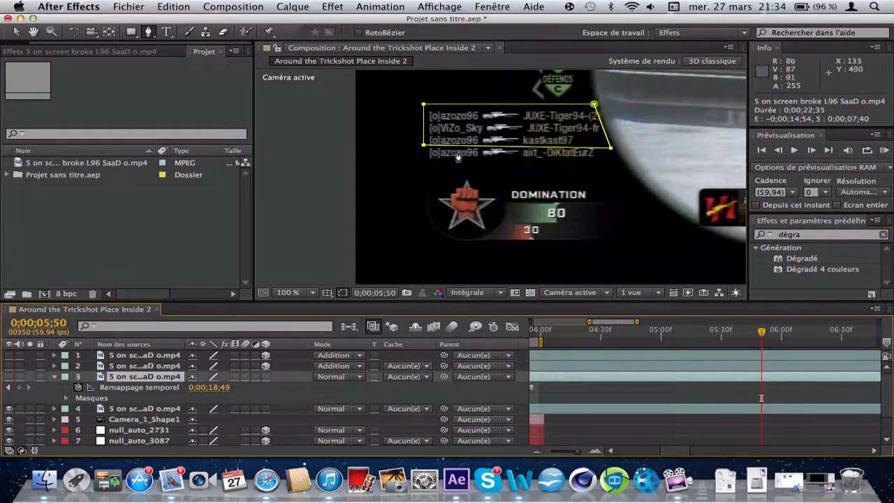
right_click(133, 409)
click(108, 378)
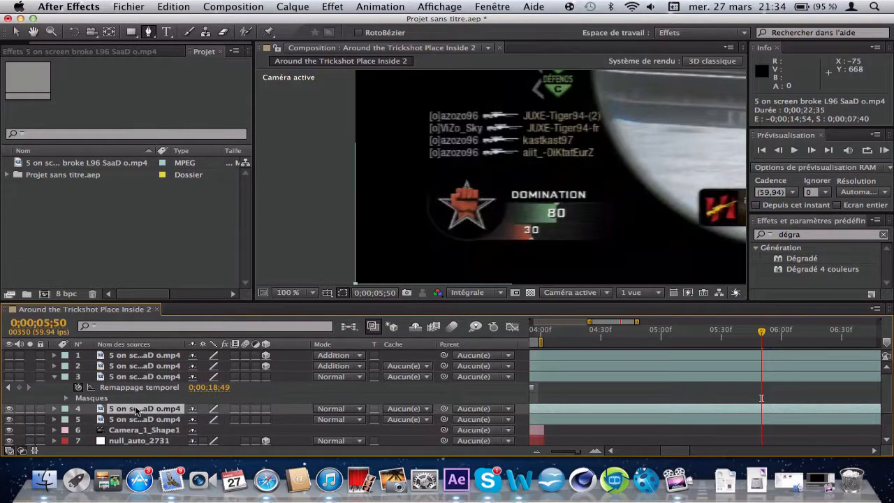
right_click(136, 408)
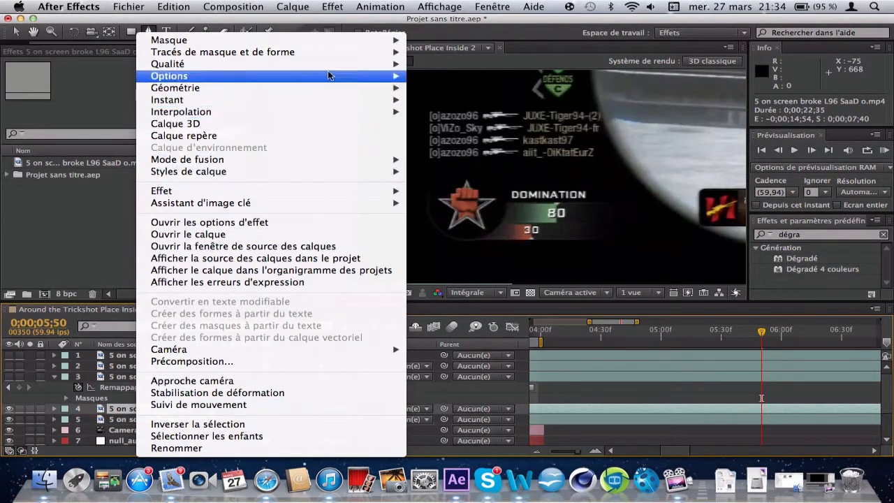
mouse_move(393, 100)
click(452, 136)
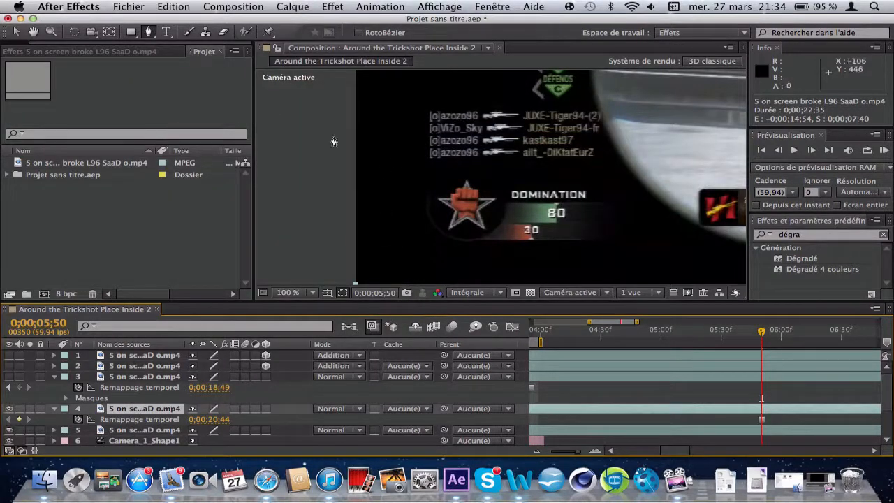
Step: Draw a closed four-point pen mask on layer 4 around the bottom two kill feed lines and straighten its corners
click(424, 136)
click(424, 160)
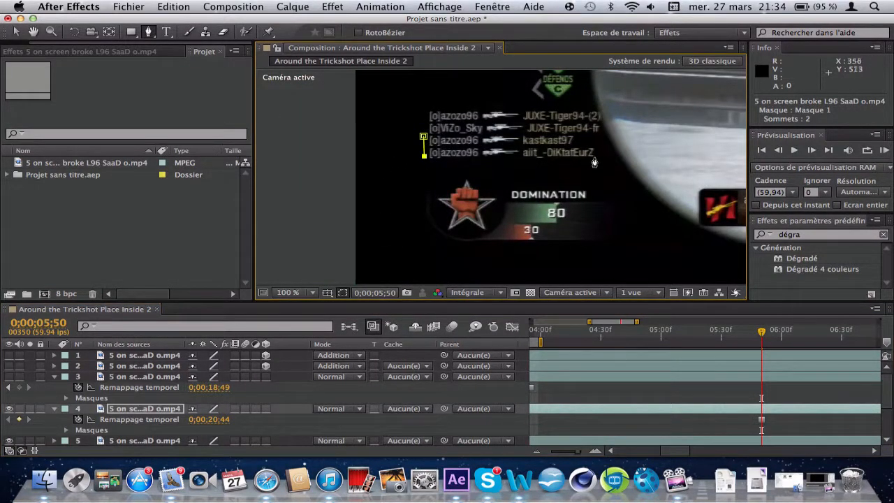
click(606, 160)
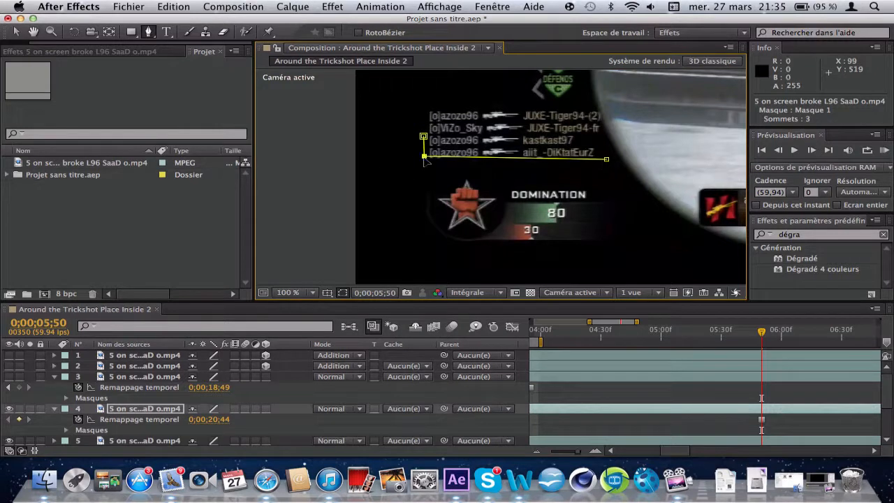
click(424, 160)
click(607, 159)
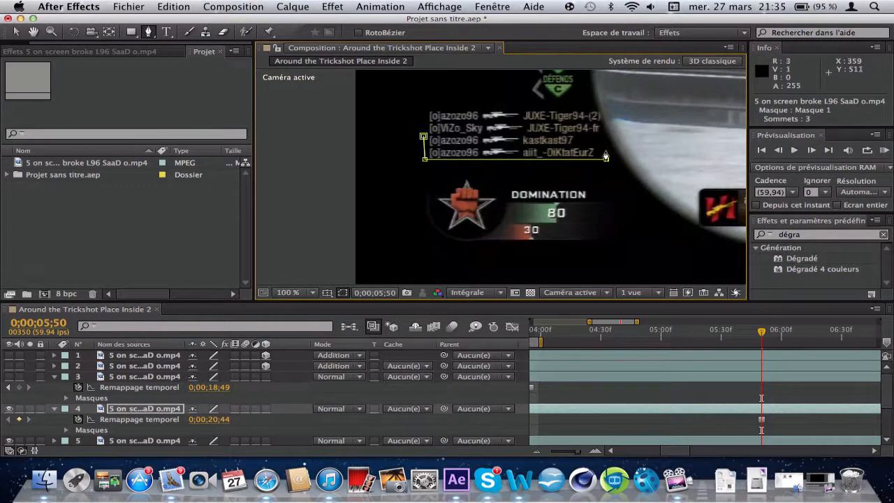
click(604, 136)
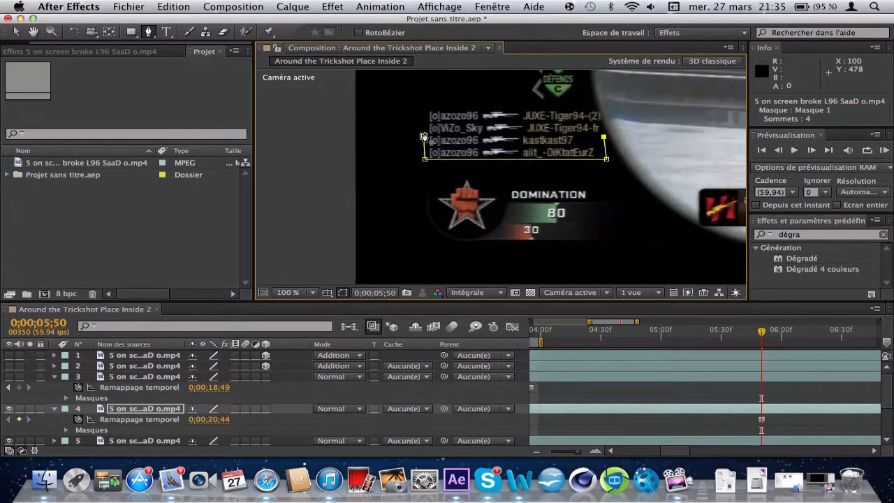
click(424, 137)
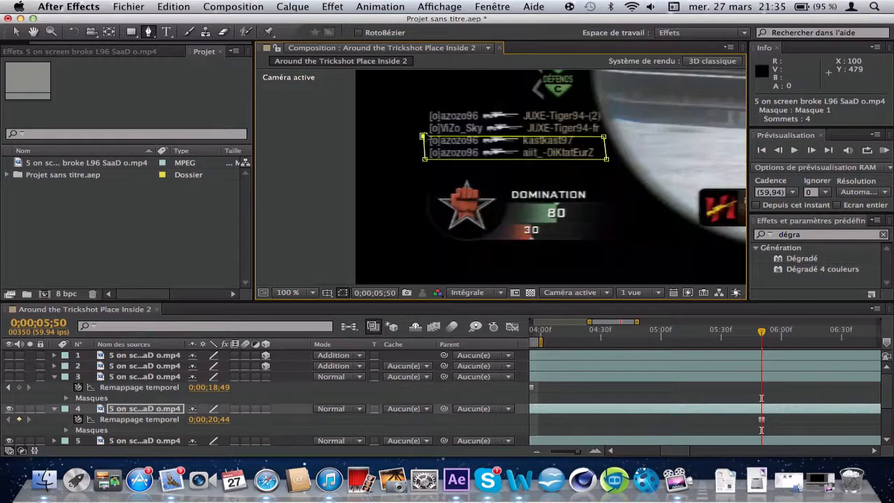
click(605, 135)
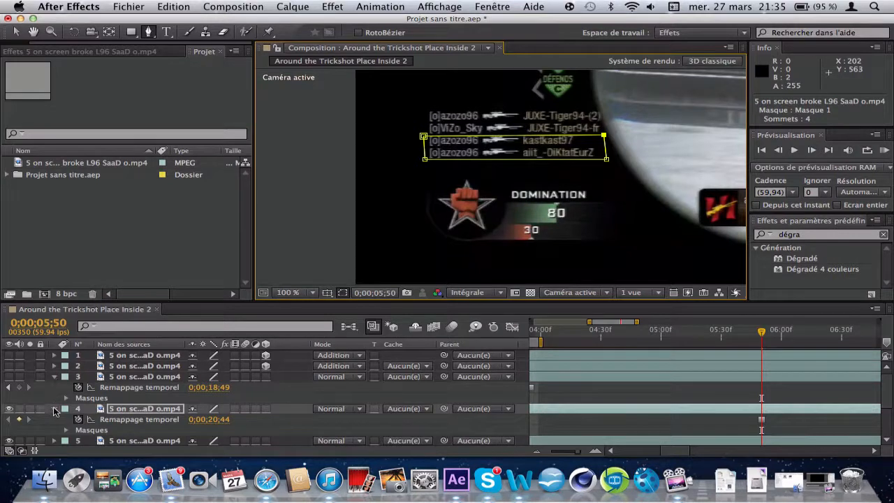
Step: Collapse layers 3 and 4, hide the full gameplay clip in layer 5 and show both masked kill feed layers
click(55, 409)
click(54, 377)
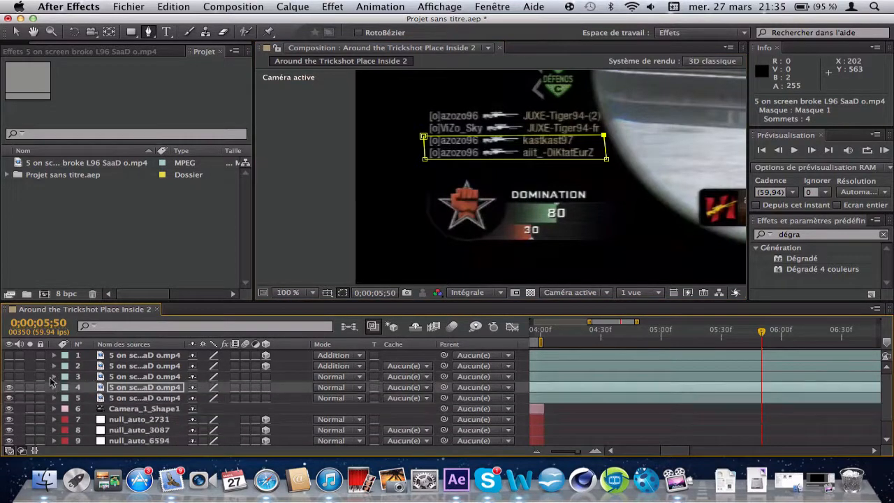
click(9, 398)
click(9, 388)
click(9, 376)
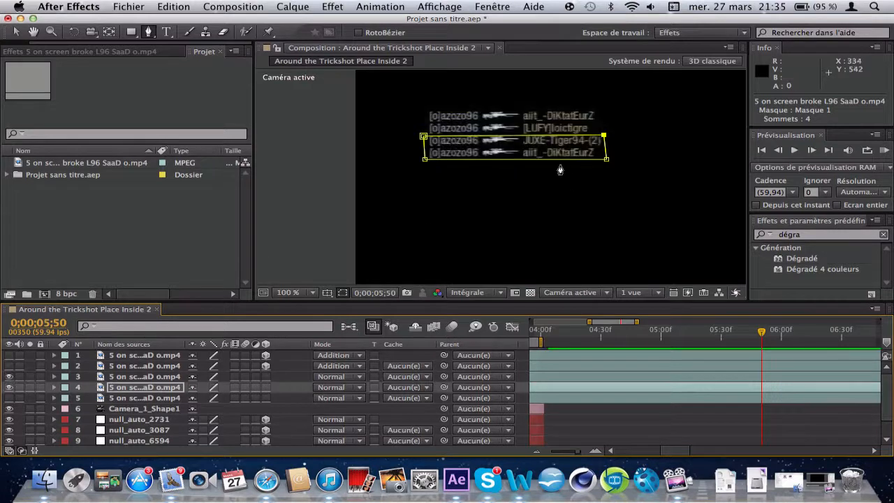
Step: Set layer 4's position to 640, 379 so its two kill feed lines sit directly below layer 3's three lines
click(144, 389)
click(142, 379)
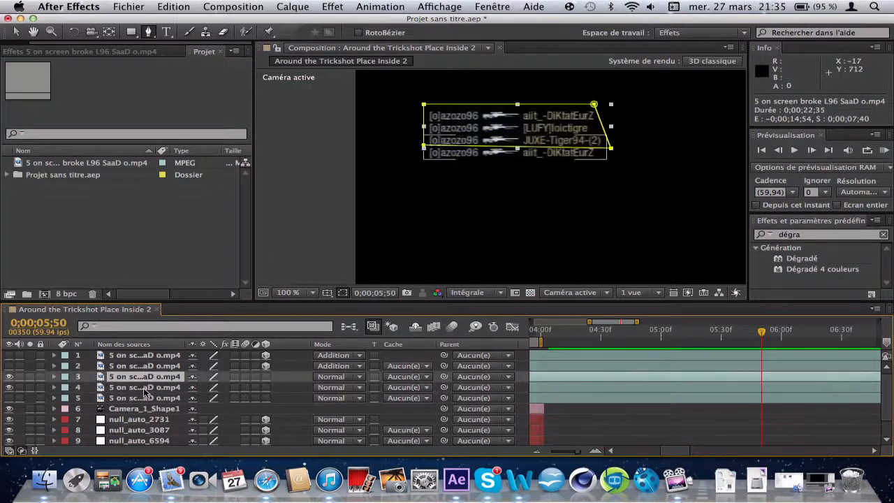
click(145, 390)
key(p)
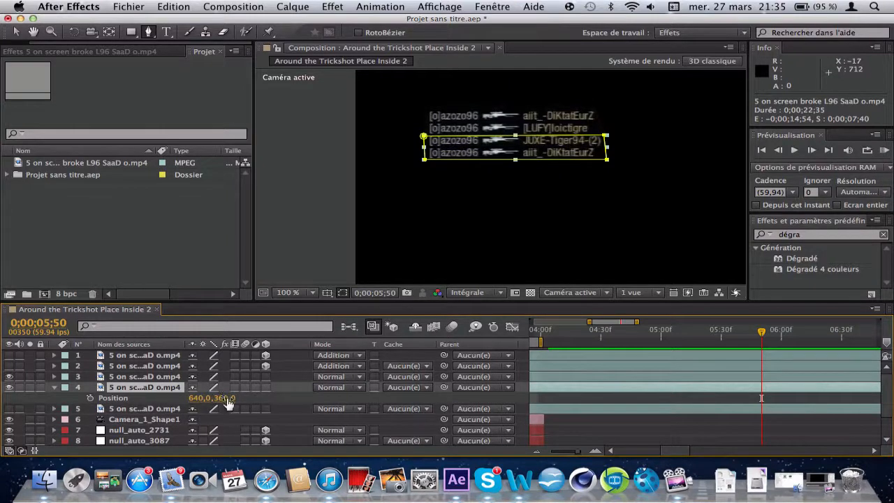
drag(224, 398, 243, 398)
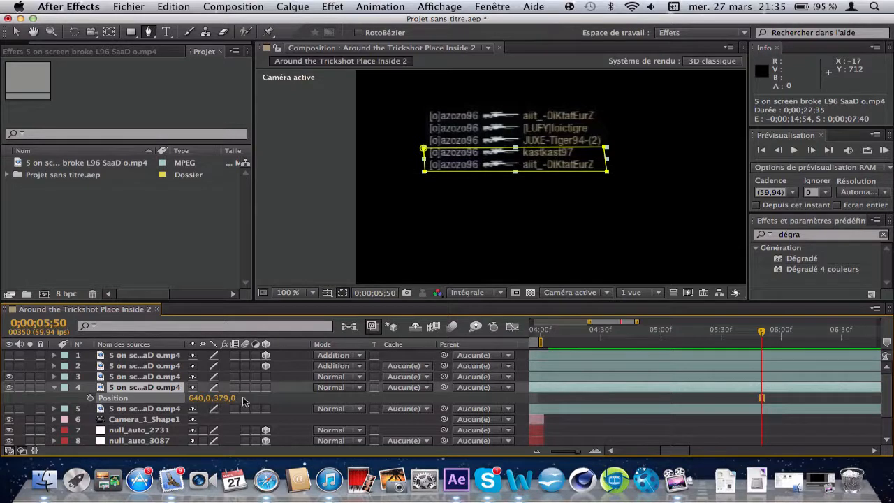
click(243, 402)
click(148, 409)
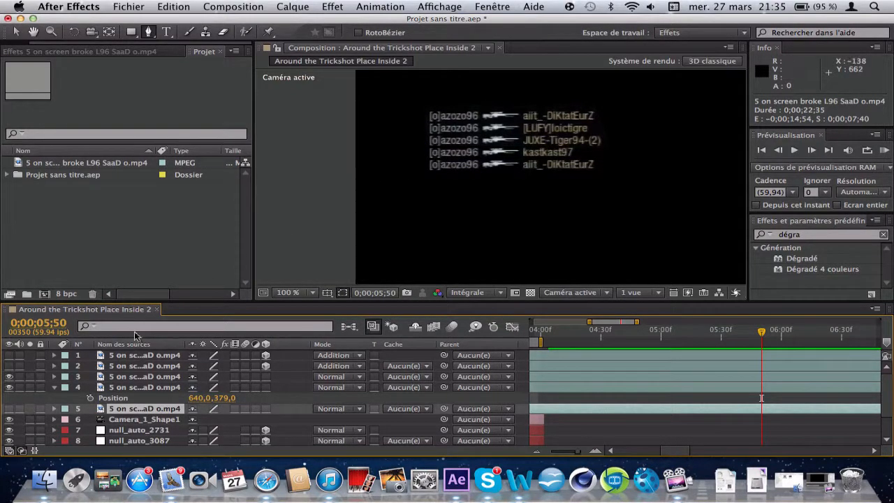
Step: With the whole composition in view, move layer 3's anchor point to the middle of its masked kill feed, by about -433, 110
click(312, 287)
click(306, 261)
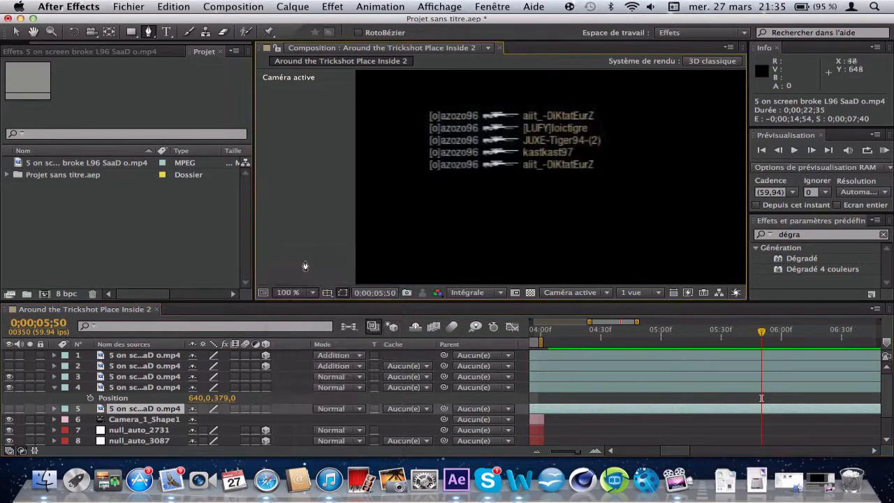
click(110, 33)
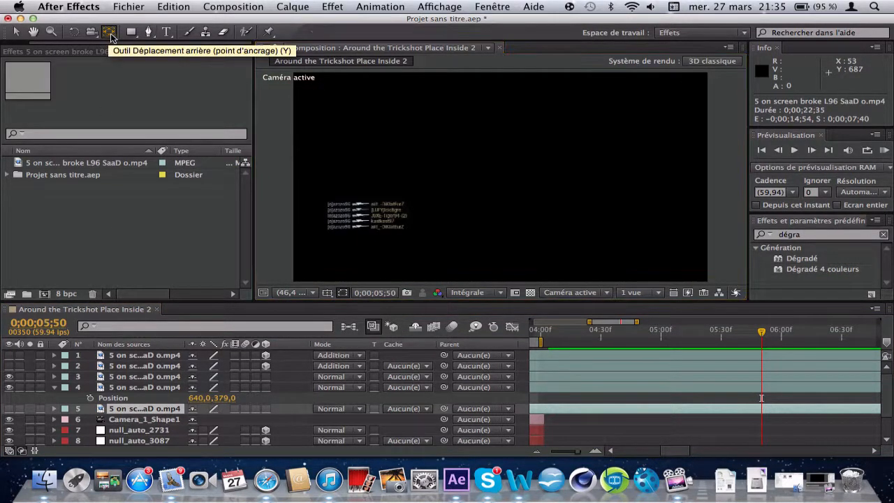
click(149, 373)
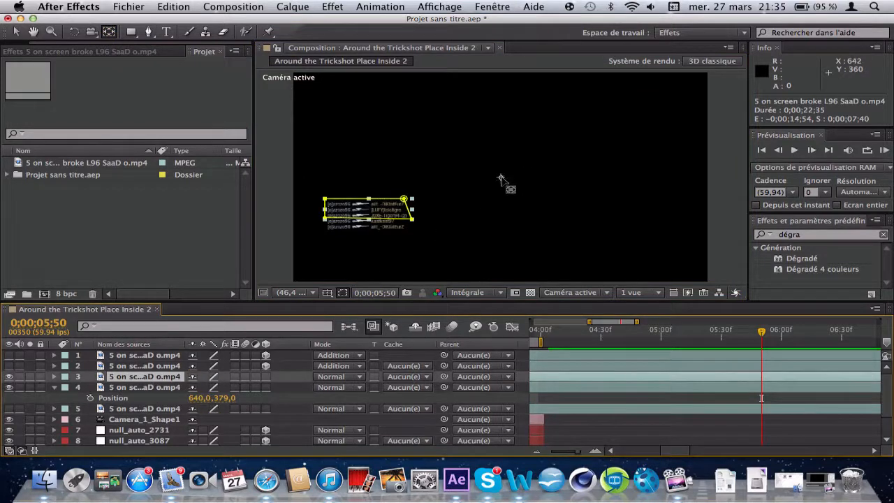
drag(367, 211, 360, 214)
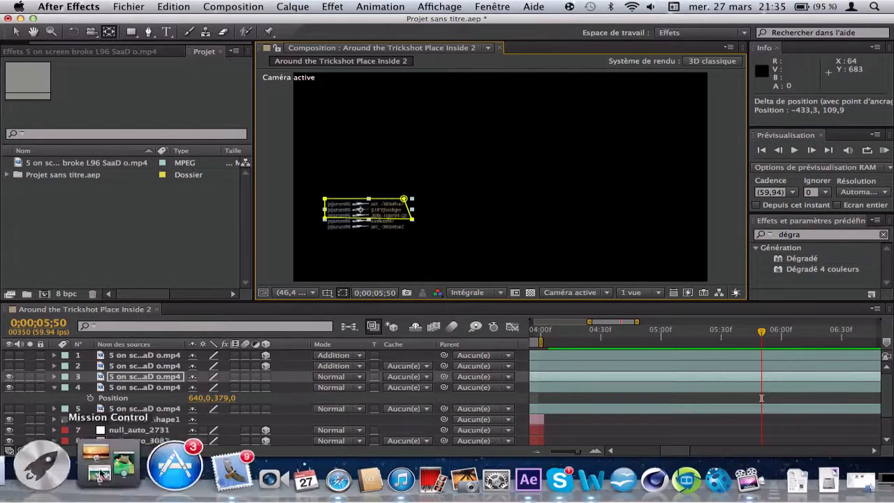
Step: Move layer 4's anchor point to the middle of its two masked kill feed lines, by about -429, 140, and collapse the layer
click(146, 388)
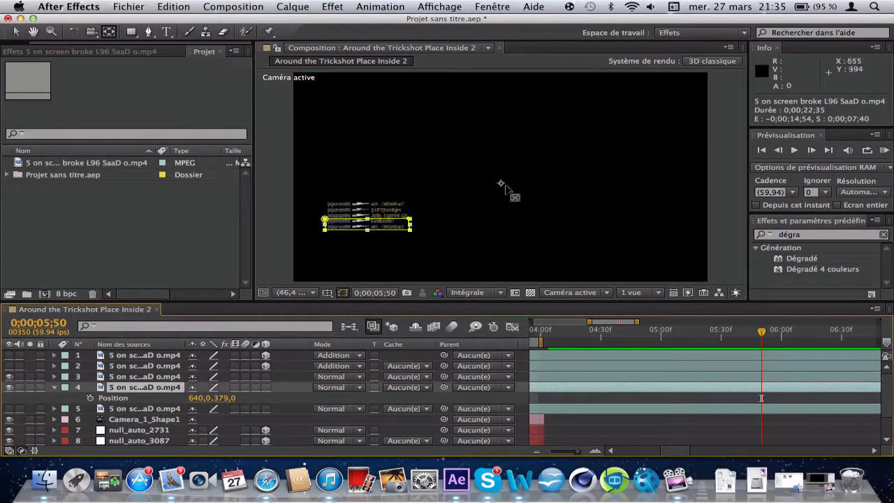
drag(500, 185, 364, 227)
click(53, 388)
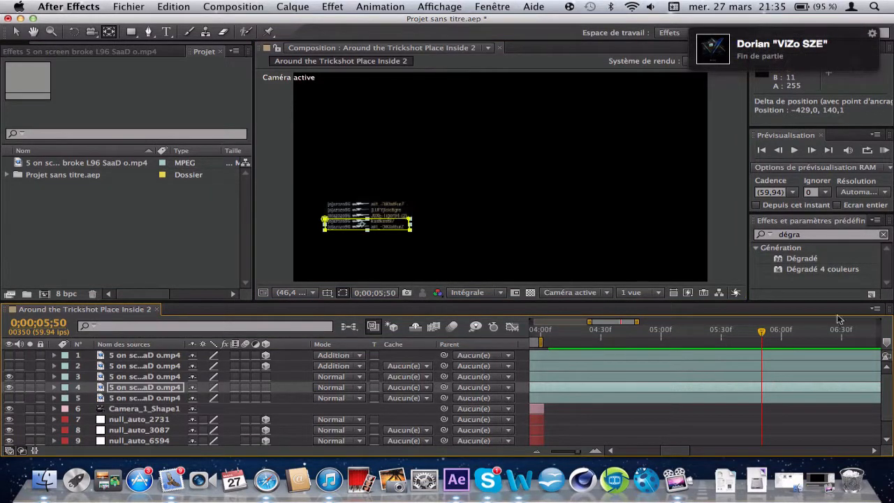
Step: Extend the visible timeline back to the composition's start and go to 0;00;03;09 in the tracked scene
drag(593, 322, 419, 336)
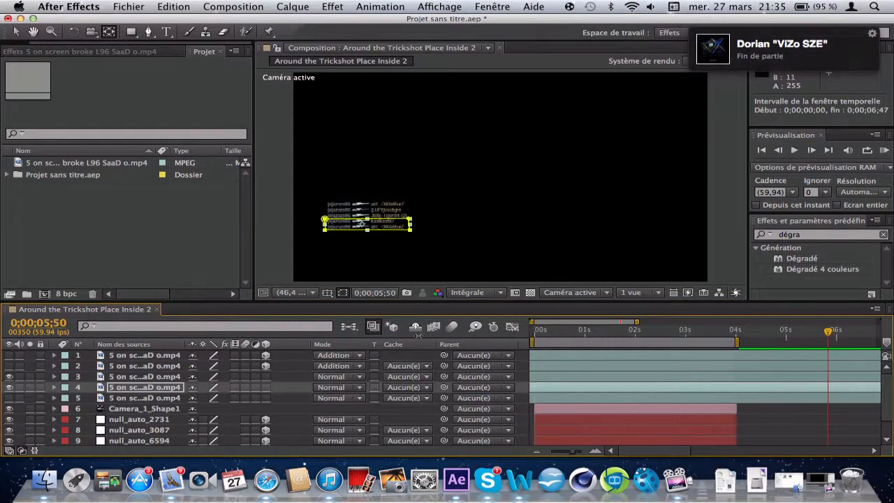
click(611, 333)
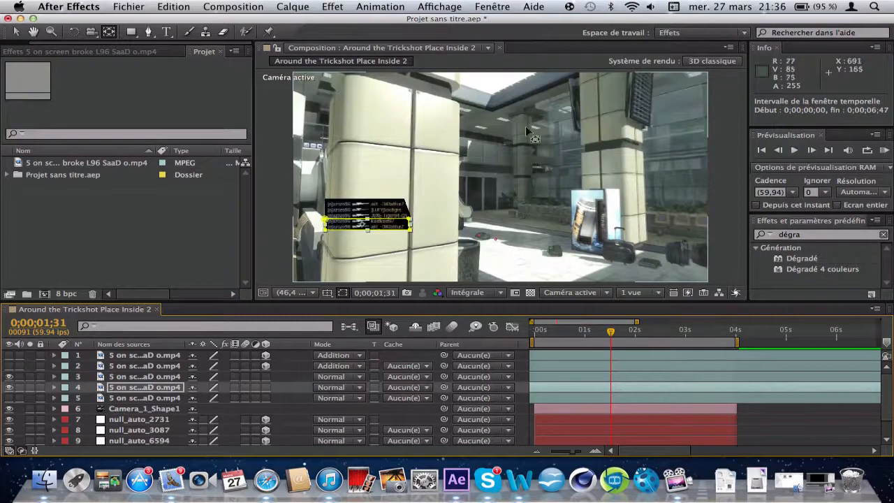
click(653, 332)
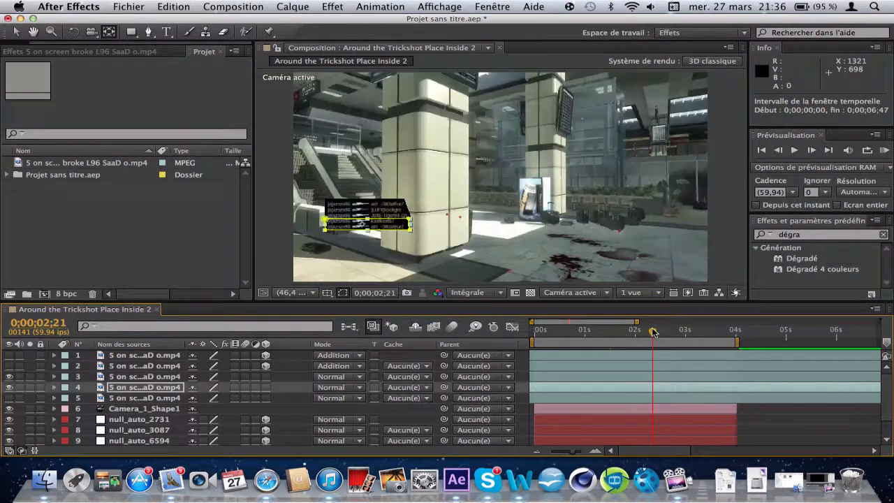
click(694, 332)
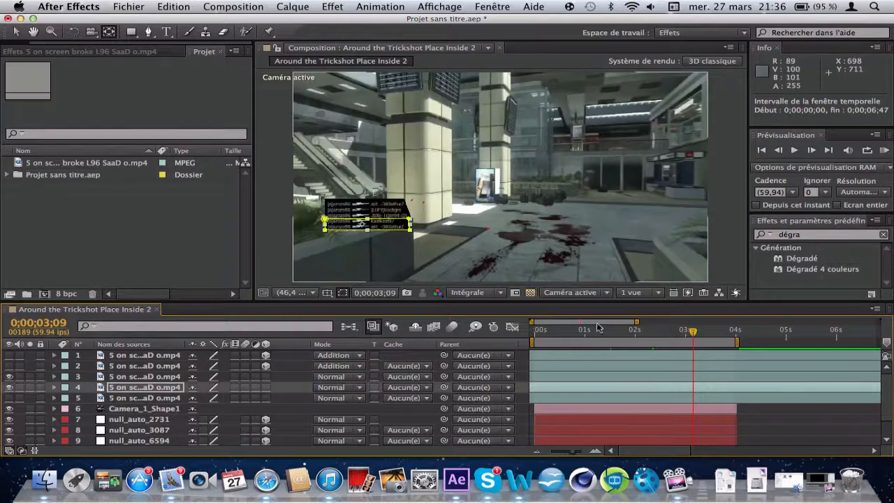
Step: With the Selection tool, select the tracking null null_auto_8456 on the floor and reveal its position
click(16, 33)
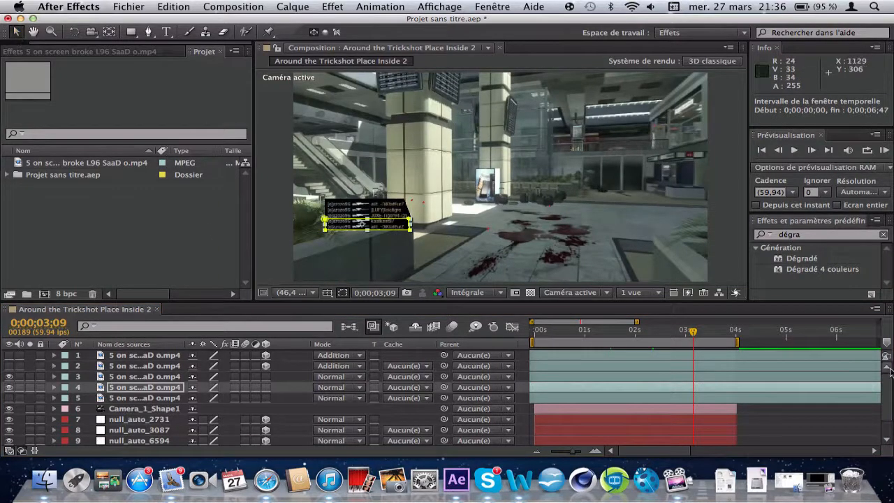
scroll(649, 420, down, 2)
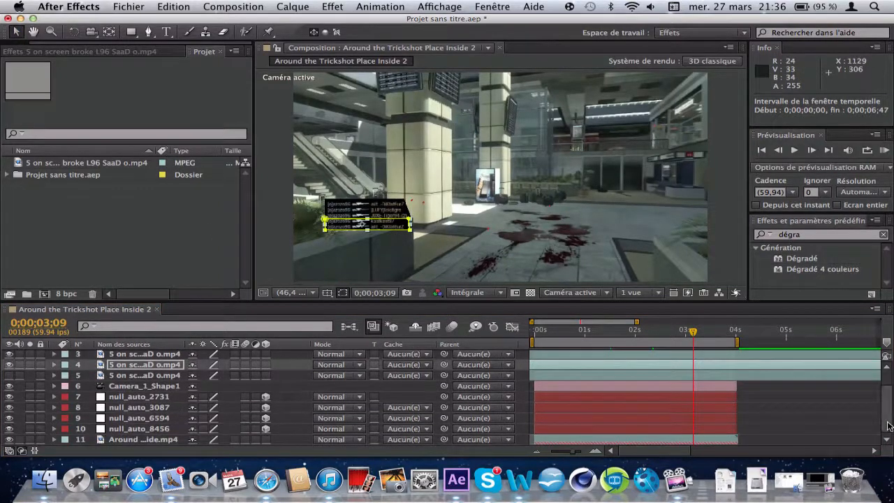
click(631, 422)
click(621, 429)
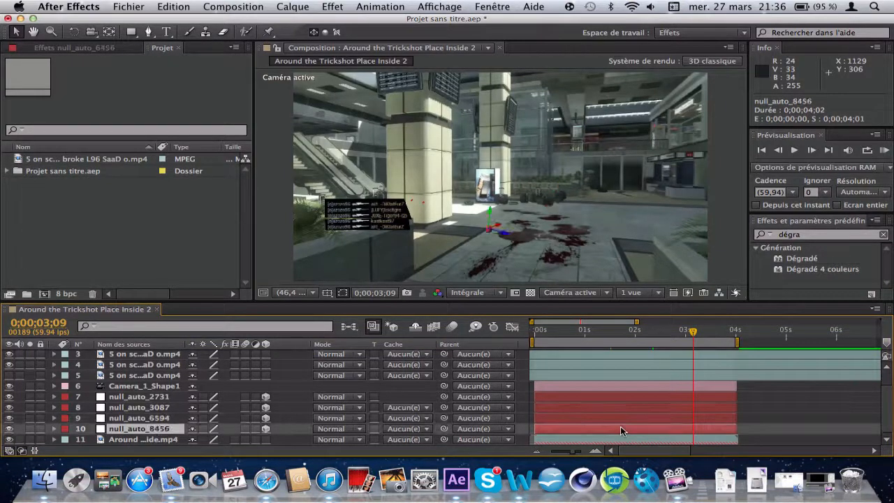
key(p)
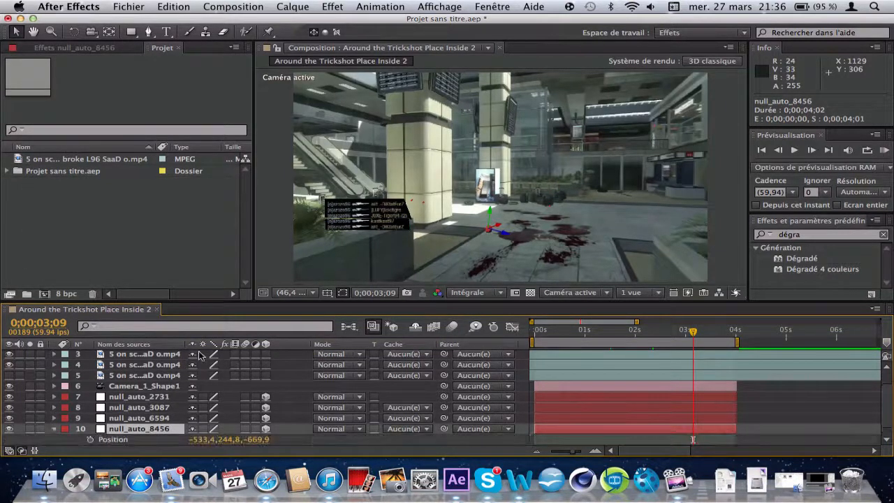
Step: Turn layer 4 into a 3D layer and reveal its position
click(170, 366)
click(265, 365)
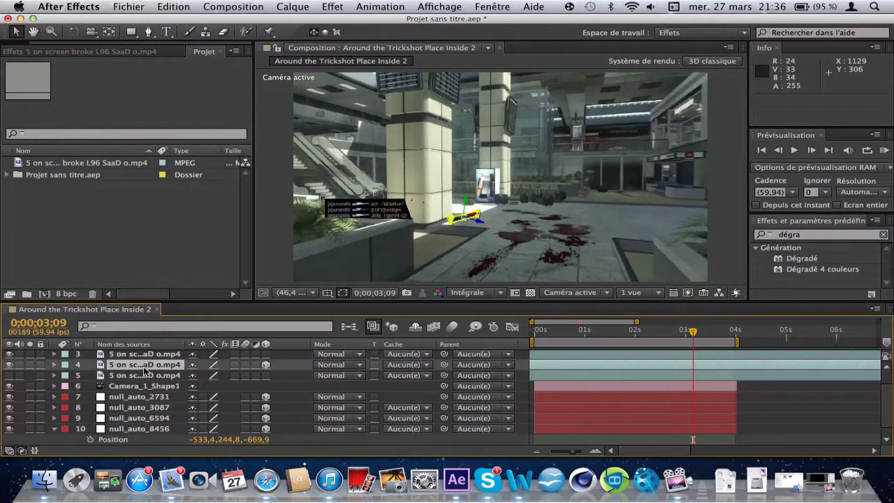
key(p)
Step: Copy null_auto_8456's position and paste it onto layer 4, placing it at -533.4, 244.8, -669.9
scroll(144, 366, down, 1)
click(126, 419)
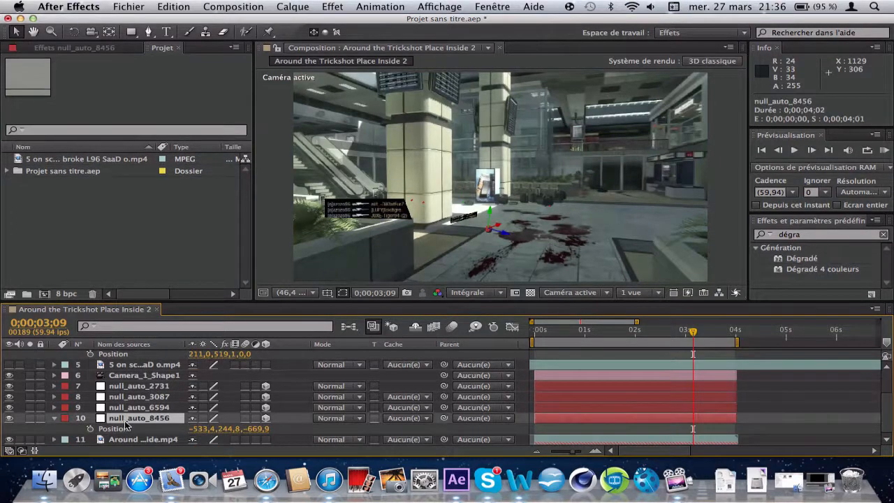
key(alt+shift+p)
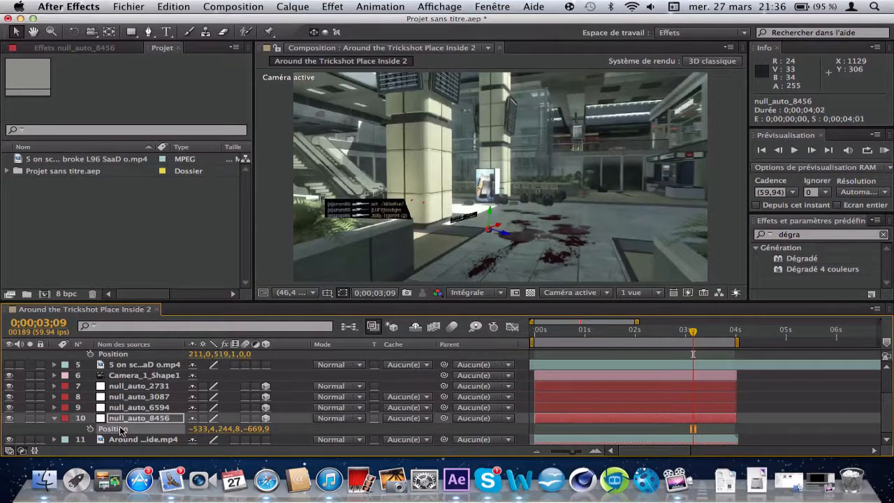
scroll(148, 418, up, 2)
click(139, 399)
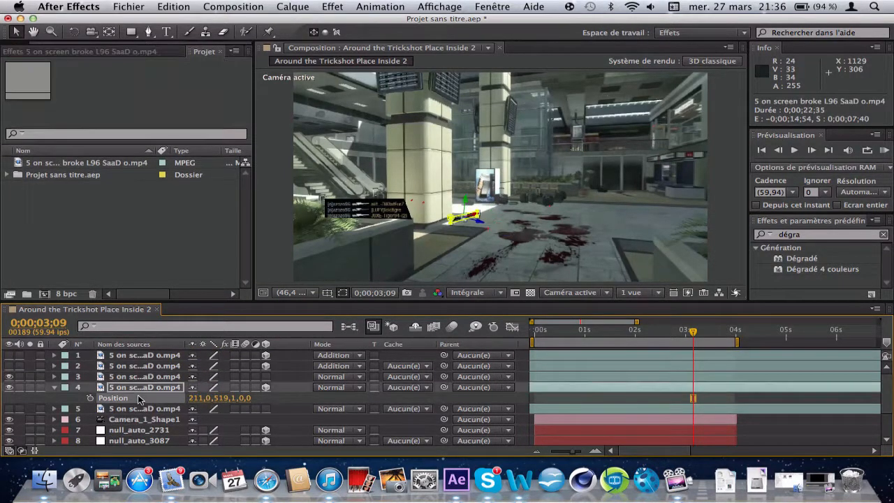
key(super+v)
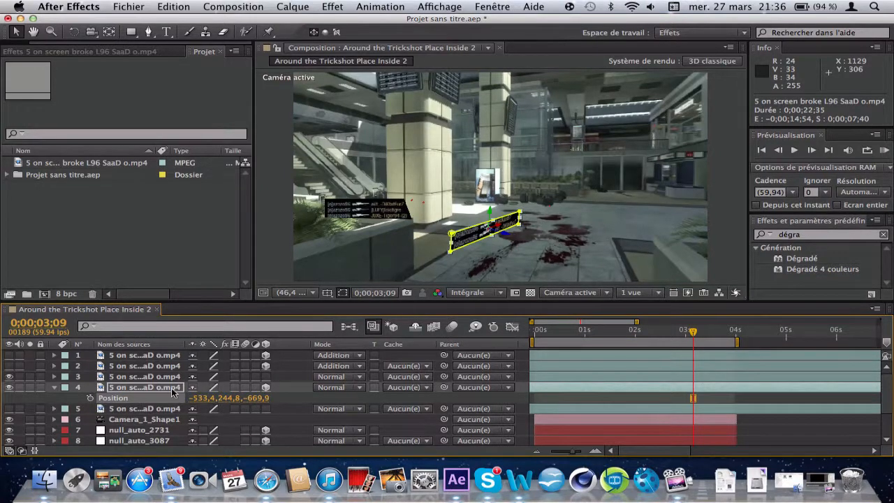
Step: Reveal layer 4's rotation and scale properties alongside its position
click(172, 390)
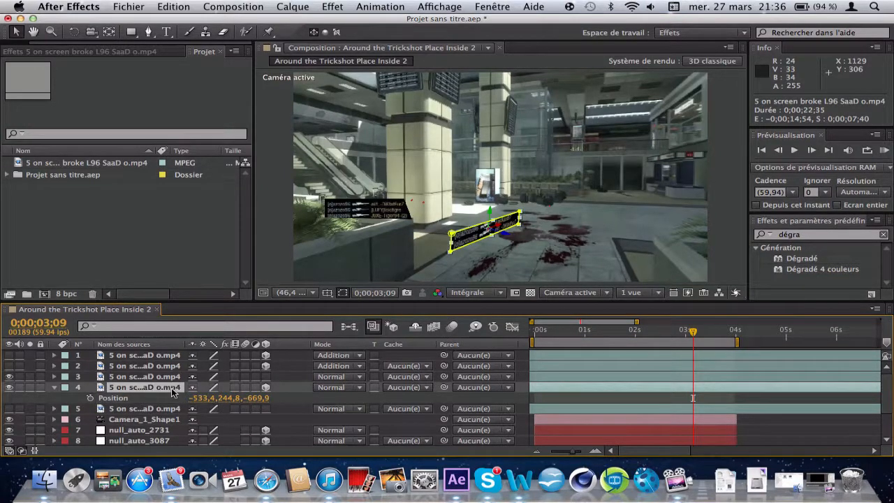
key(shift+r)
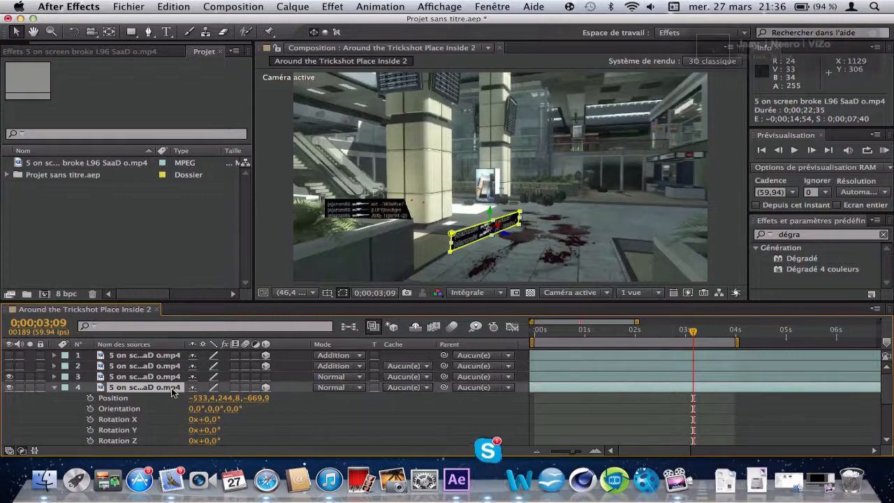
key(shift+s)
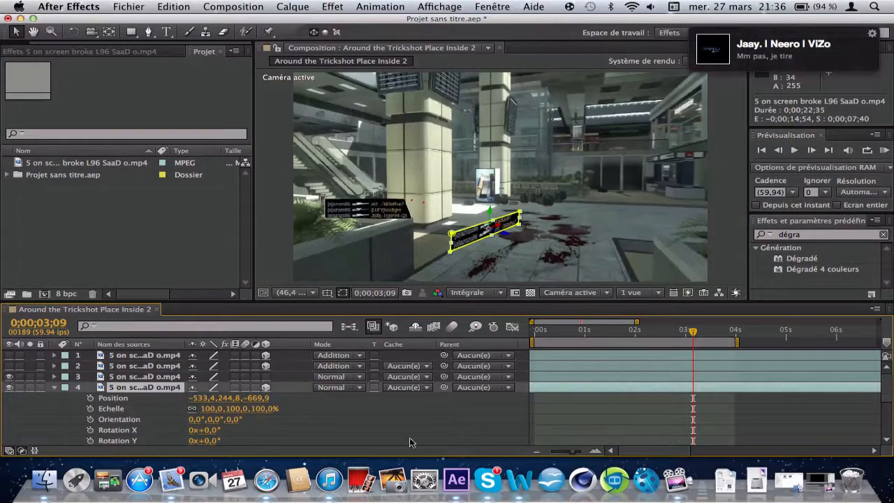
Step: Change the Skype availability status
right_click(477, 466)
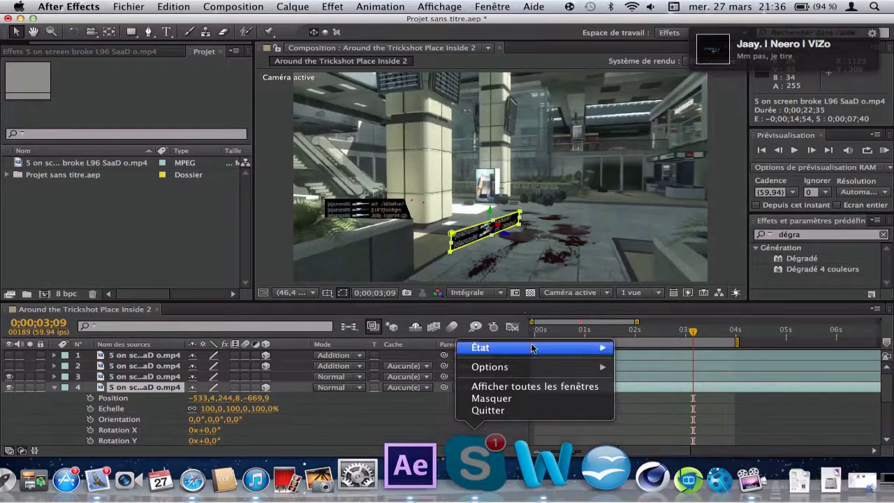
mouse_move(532, 348)
click(645, 410)
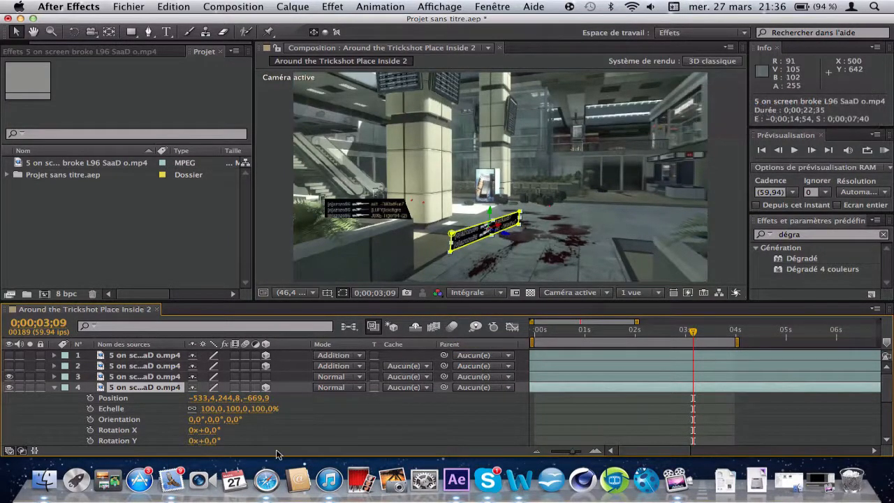
Step: Set layer 4's Y rotation to 56° and raise it off the floor to position -533.4, -1.2, -785.9
drag(210, 430, 222, 432)
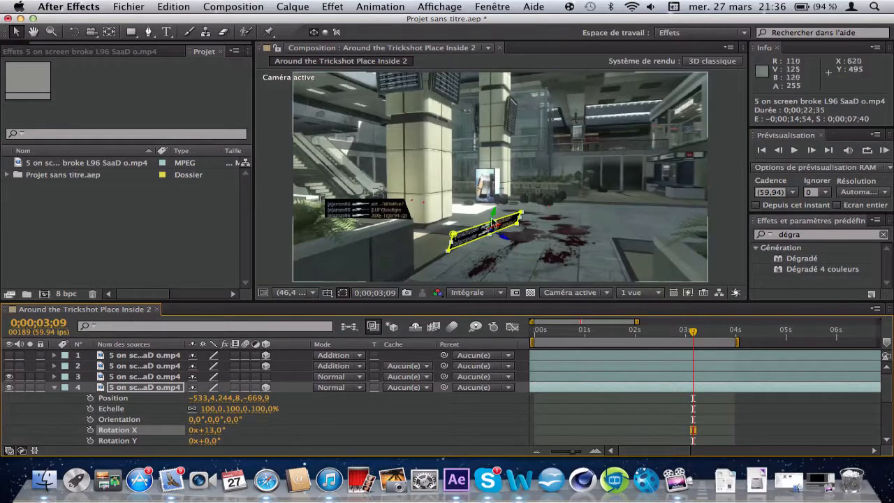
key(super+z)
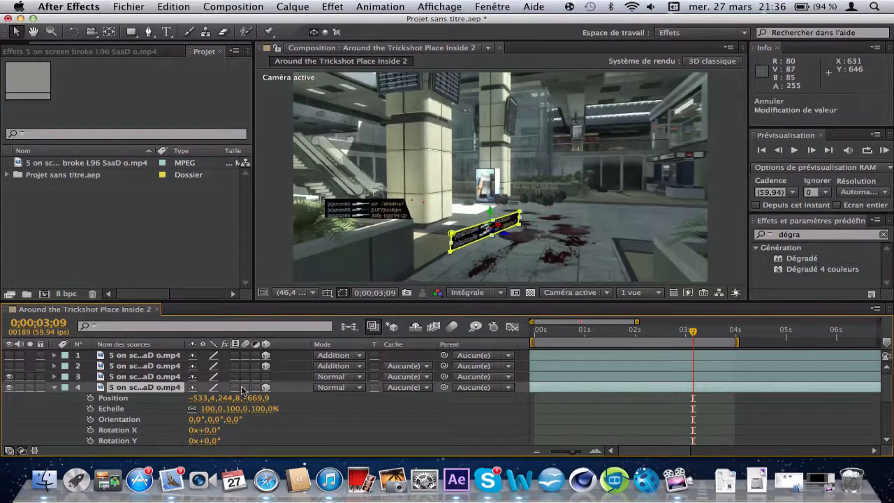
drag(212, 440, 251, 437)
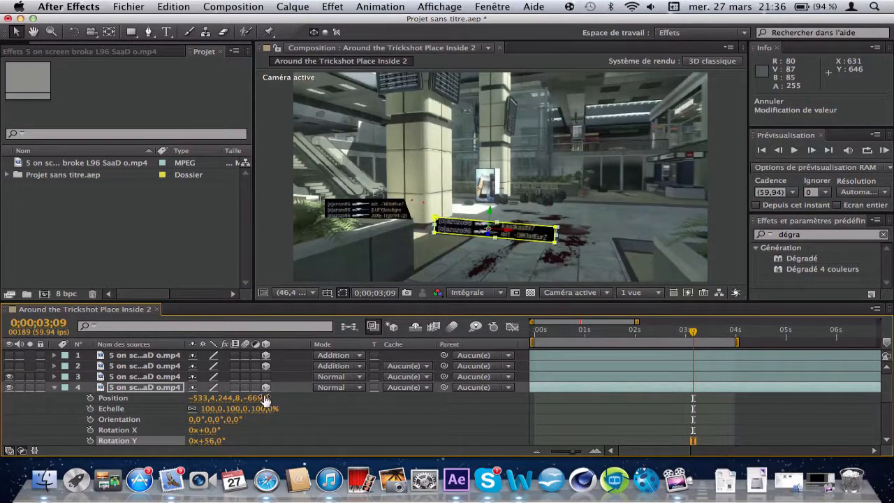
drag(264, 400, 157, 372)
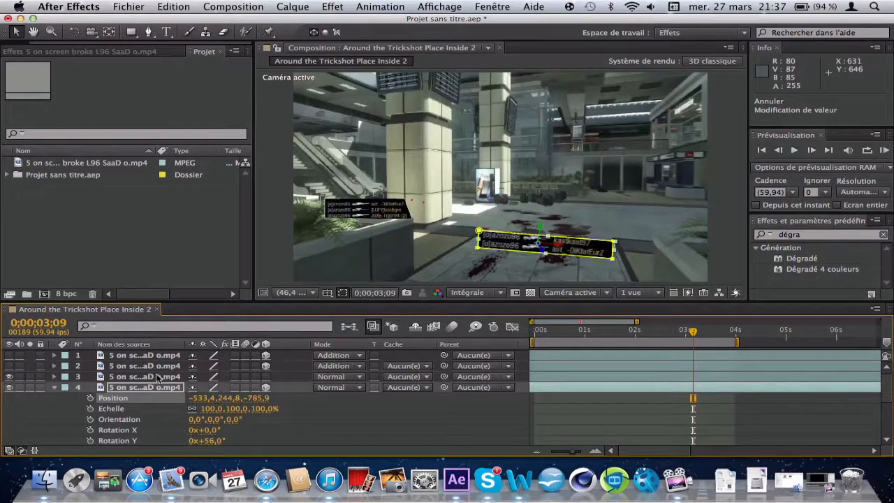
drag(228, 398, 123, 338)
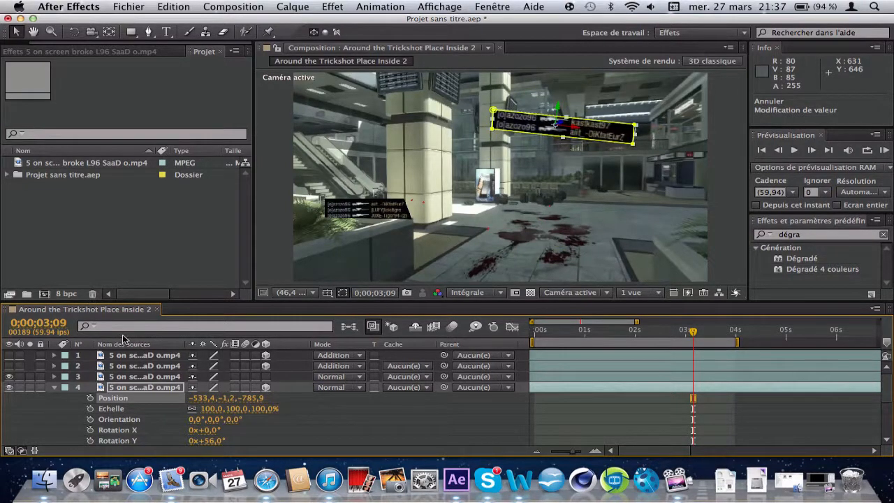
Step: Level layer 4's kill feed text by setting its Z rotation to -6° and its Y rotation to 67°
scroll(271, 416, down, 3)
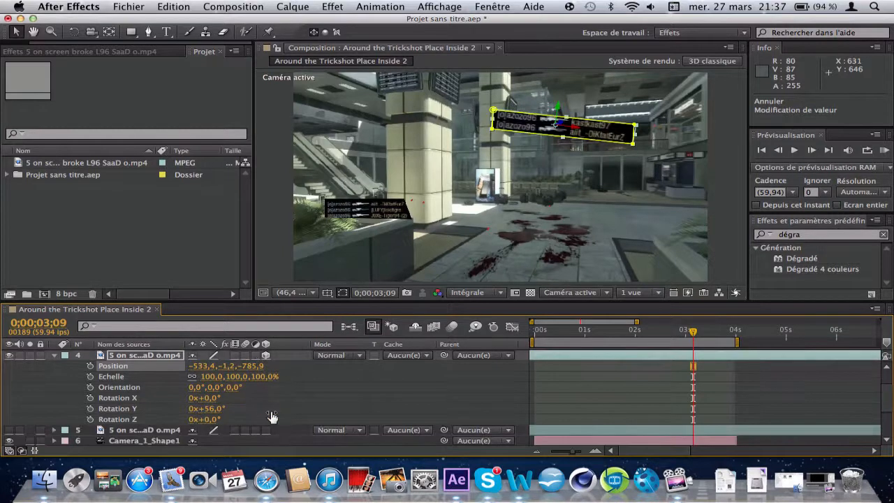
mouse_move(213, 422)
mouse_down()
mouse_move(204, 419)
mouse_move(219, 398)
mouse_move(211, 409)
mouse_move(219, 408)
mouse_up()
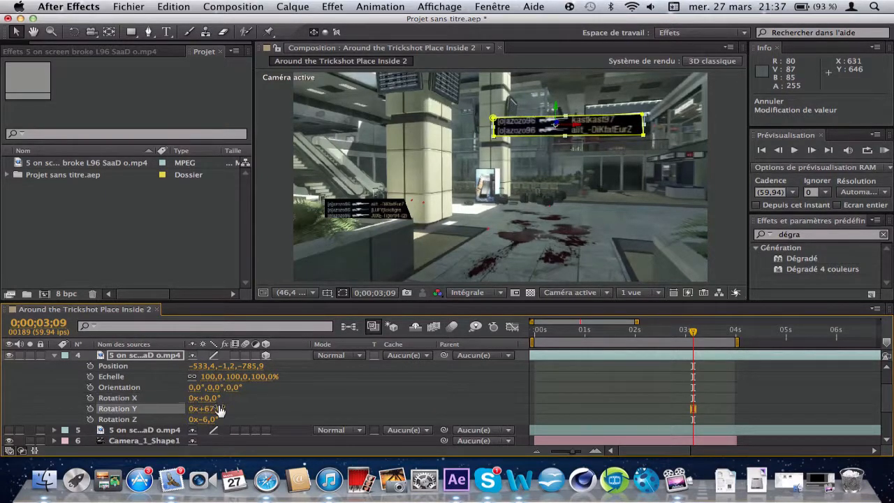
click(161, 357)
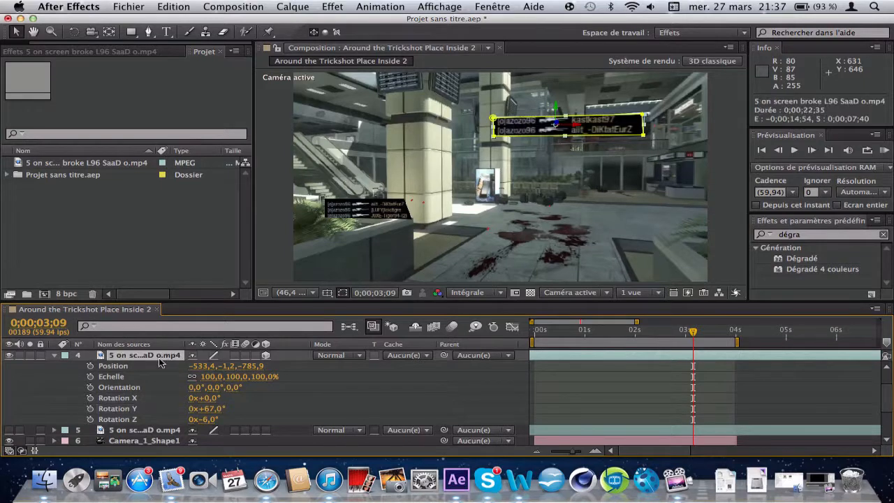
Step: Move layer 4 farther back into the scene, beside the rear pillar, to position -298.3, -15, -709.2
drag(250, 366, 514, 474)
drag(200, 366, 274, 379)
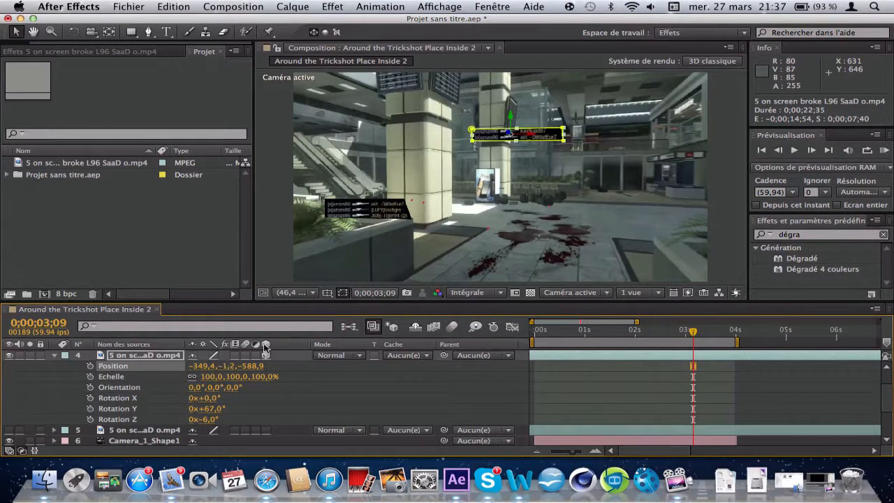
drag(531, 139, 575, 141)
click(140, 358)
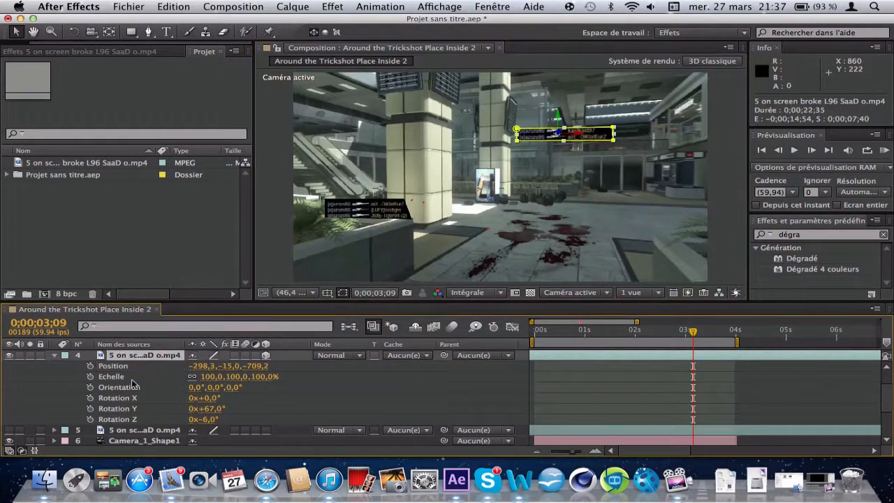
Step: Copy layer 4's position and paste it onto layer 3's position
click(119, 430)
scroll(142, 389, up, 3)
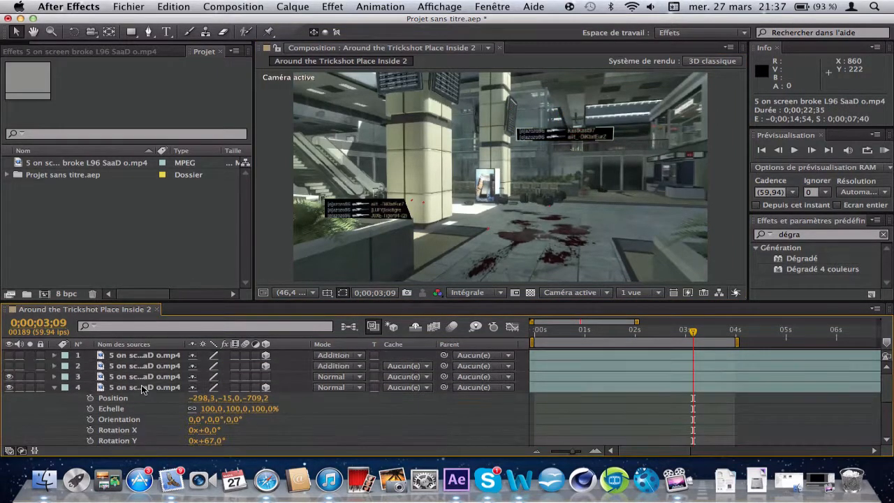
click(143, 377)
click(112, 398)
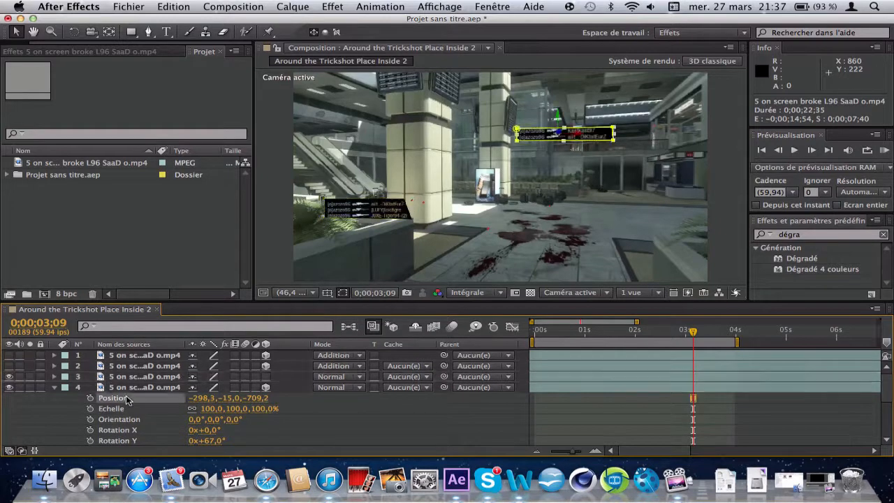
click(128, 378)
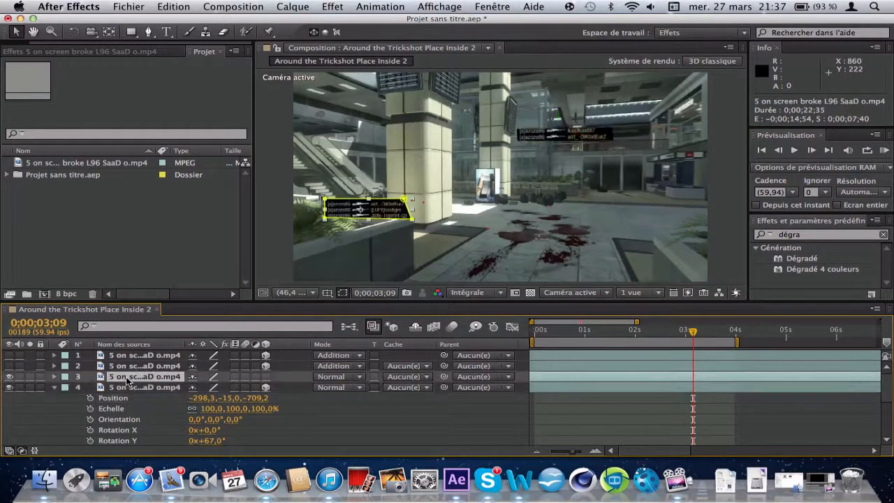
key(p)
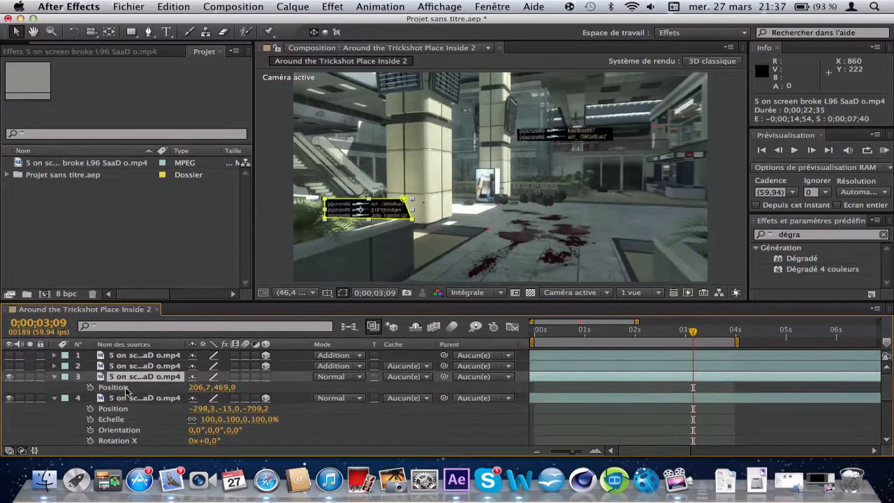
click(126, 389)
key(super+v)
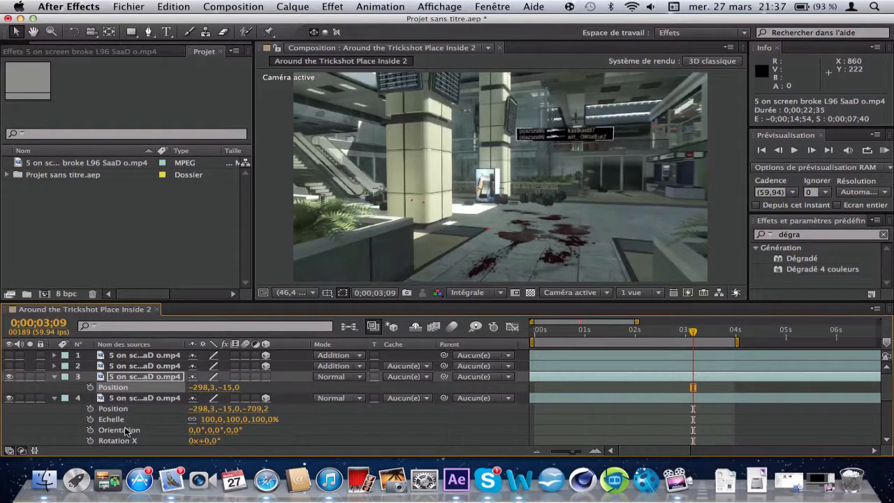
Step: Copy the Y rotation value from layer 4
scroll(131, 433, down, 1)
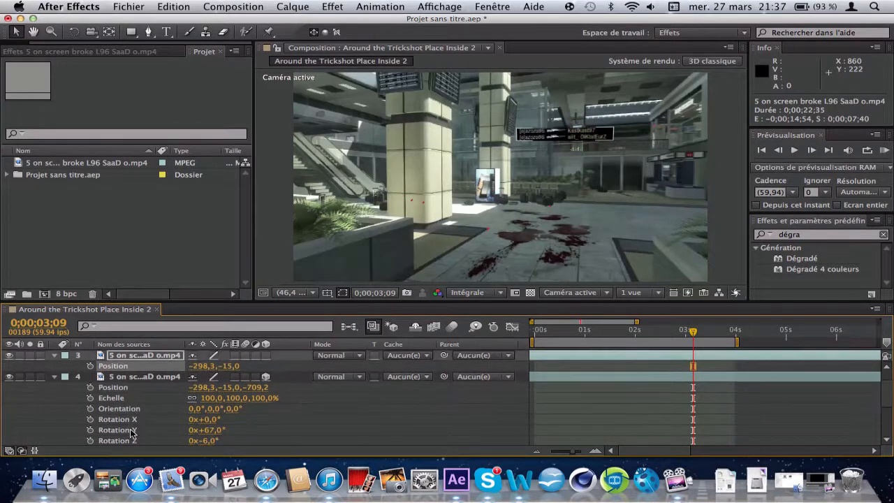
click(129, 422)
click(120, 430)
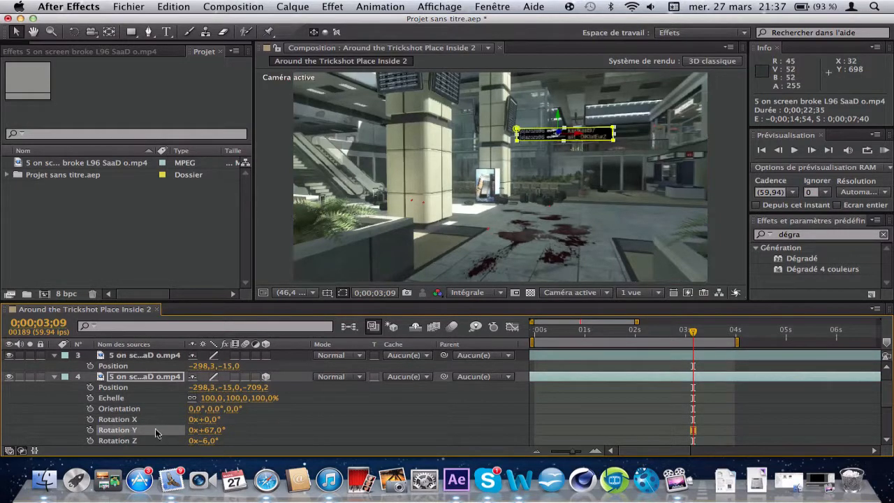
click(149, 420)
click(144, 429)
scroll(150, 402, up, 1)
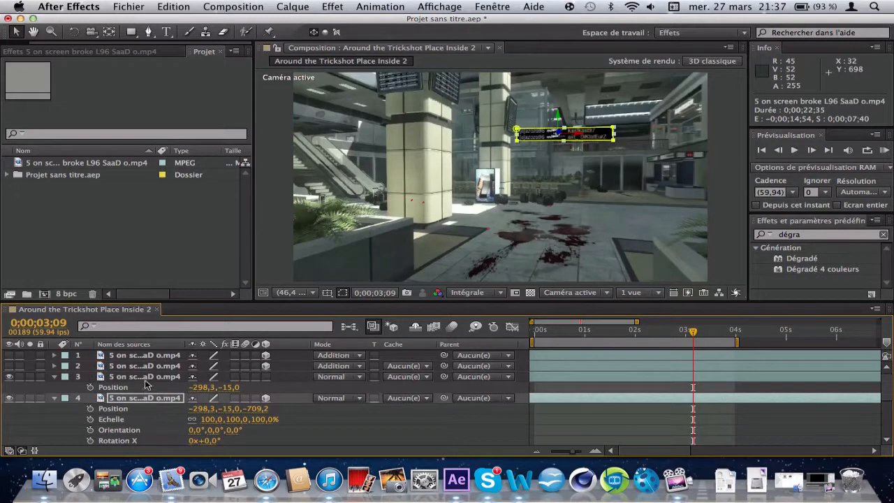
Step: Make layer 3 a 3D layer and paste the copied 67° onto its Y rotation
click(146, 380)
key(shift+r)
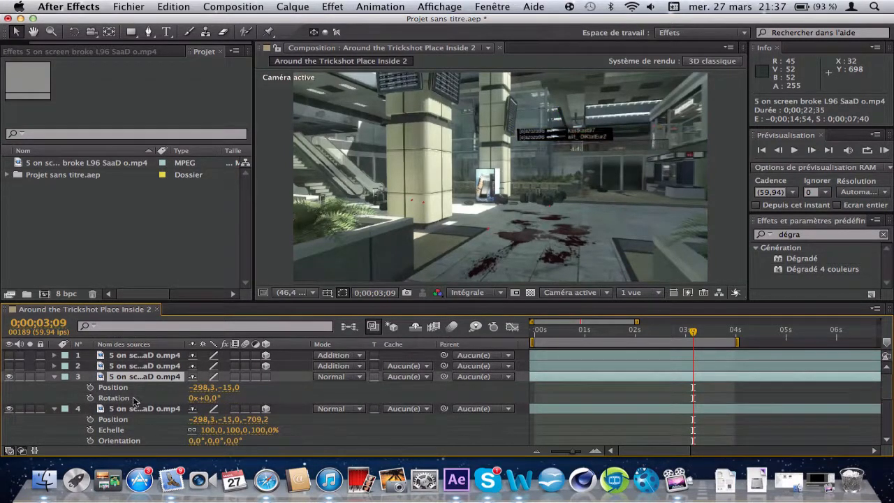
click(132, 397)
click(266, 377)
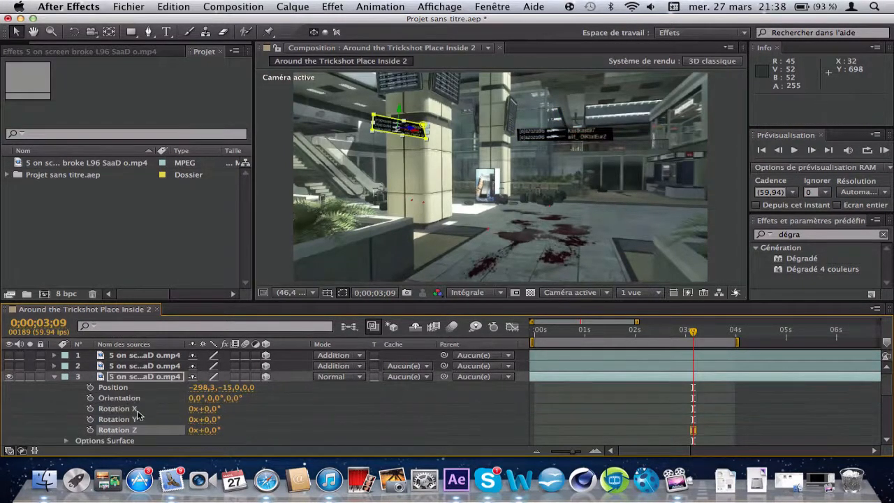
click(141, 411)
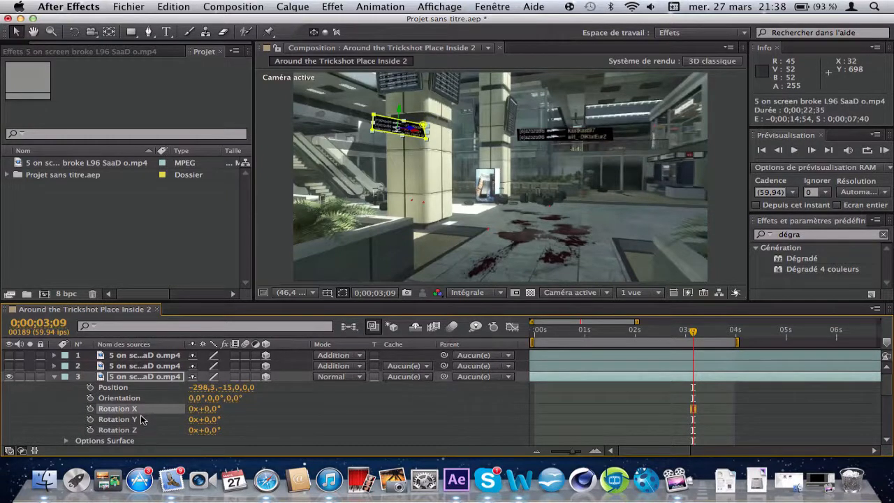
click(141, 420)
key(super+v)
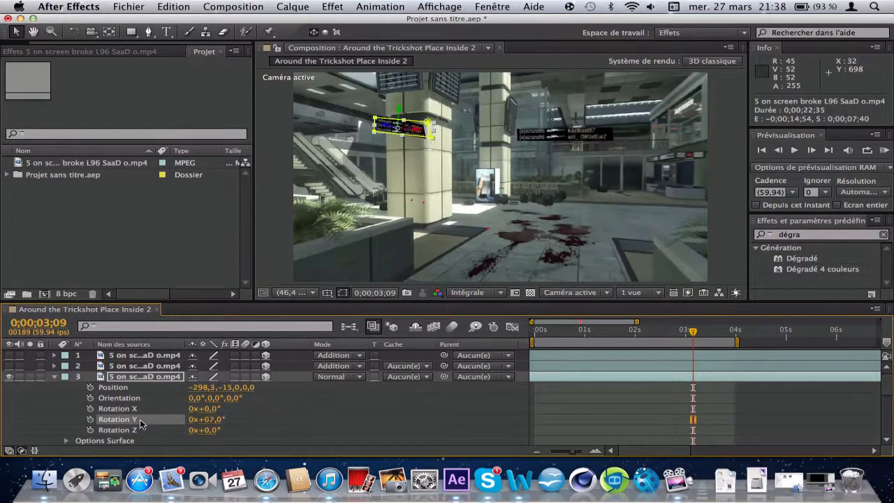
Step: Transfer layer 4's full 3D position, -298.3, -15, -709.2, to layer 3 by copying and pasting it
scroll(148, 426, down, 5)
click(133, 400)
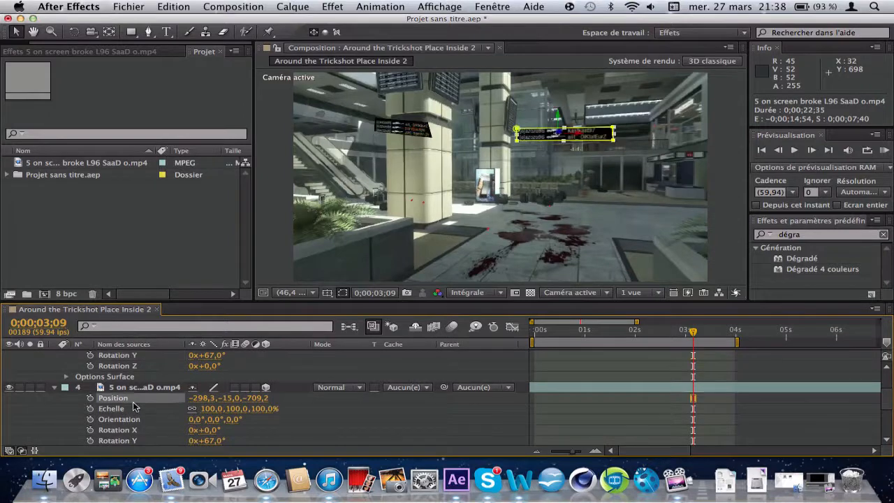
scroll(133, 401, up, 5)
click(122, 388)
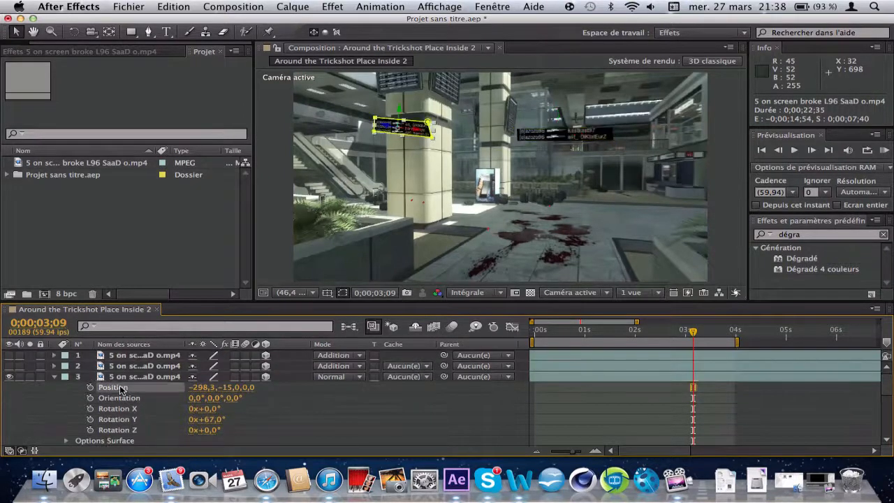
key(ctrl+v)
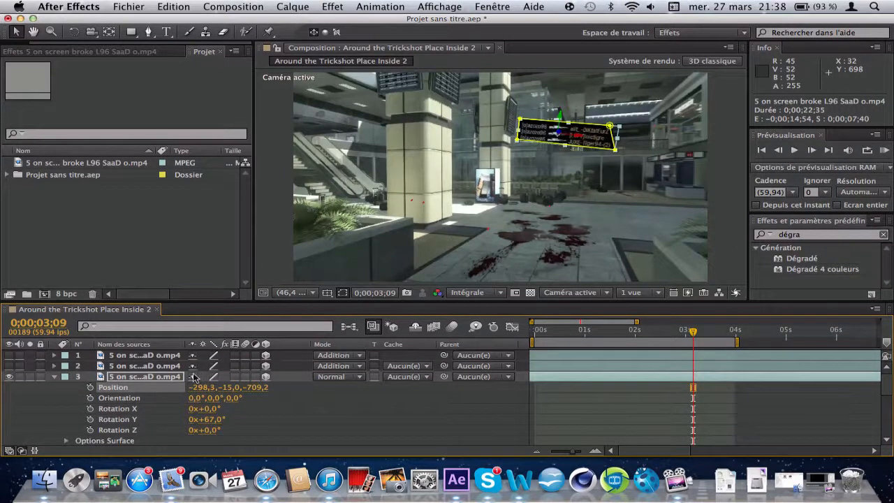
Step: Set layer 3's Z rotation to -6° to match layer 4
scroll(151, 395, down, 5)
scroll(151, 395, up, 4)
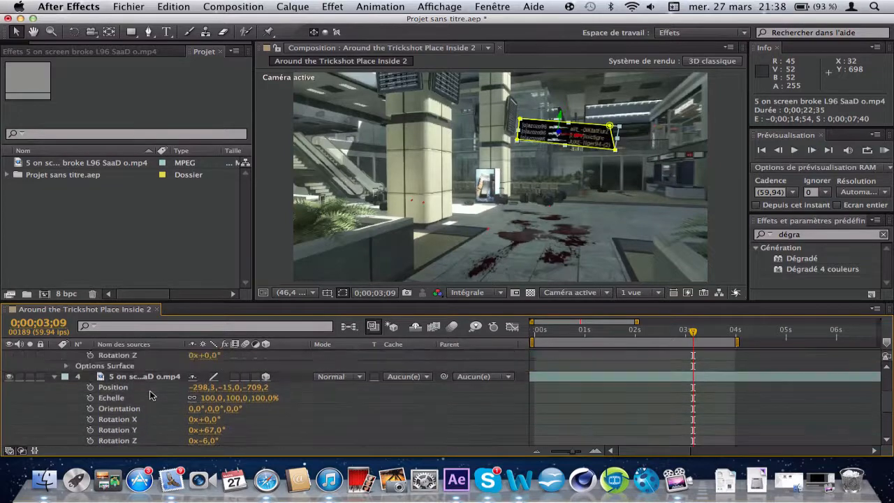
click(210, 378)
text(-1)
key(Return)
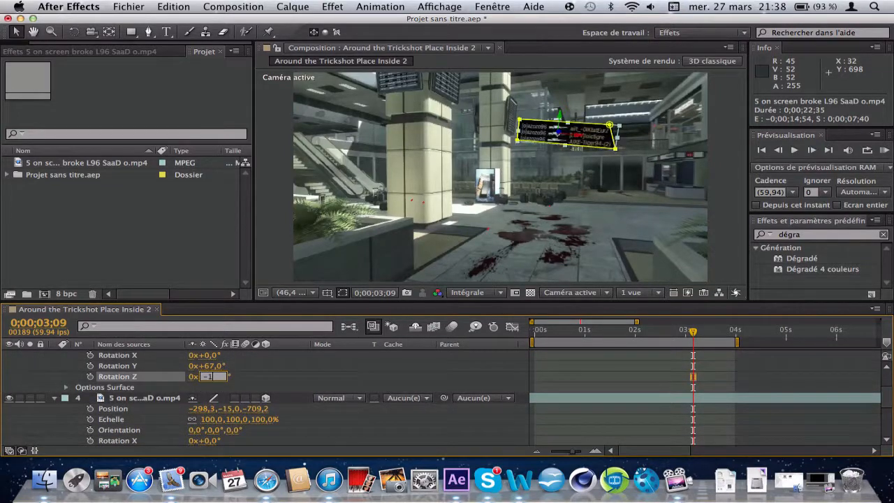
key(Return)
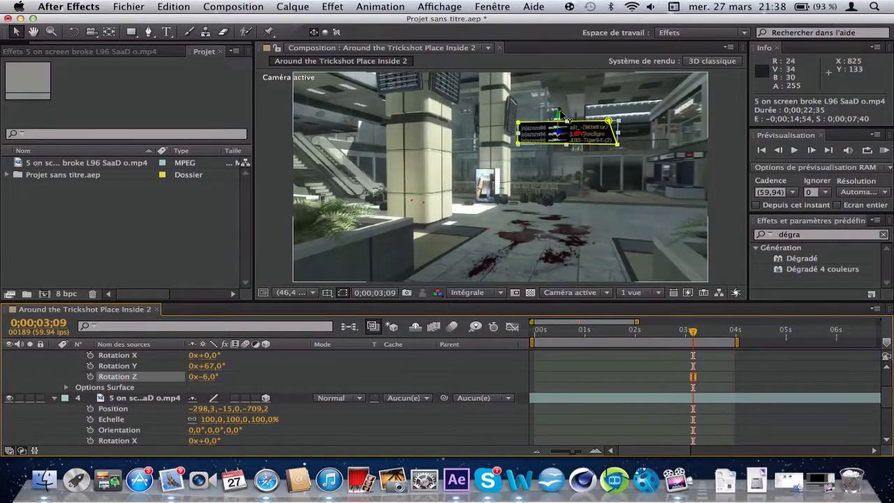
Step: Raise layer 3's kill feed text above layer 4's, to position -300.1, -58.1, -705.1
mouse_move(559, 116)
mouse_down()
mouse_move(561, 131)
mouse_move(564, 105)
mouse_up()
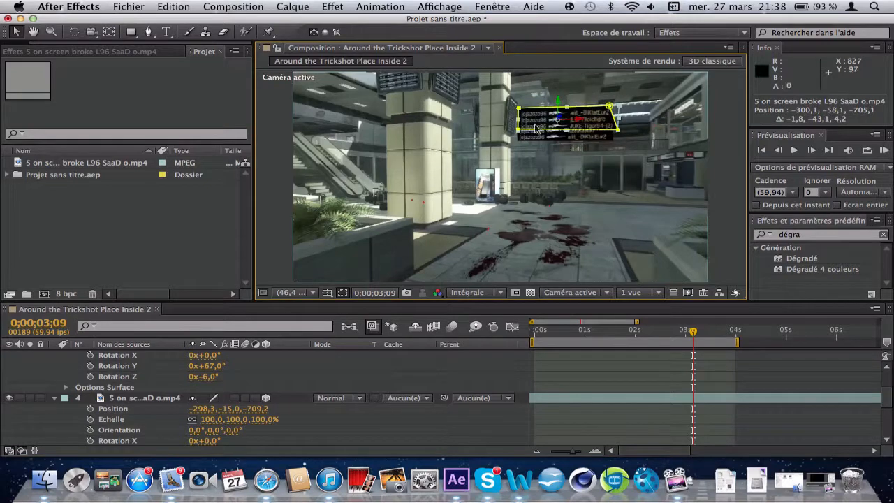
scroll(131, 367, up, 1)
scroll(132, 367, up, 4)
click(136, 366)
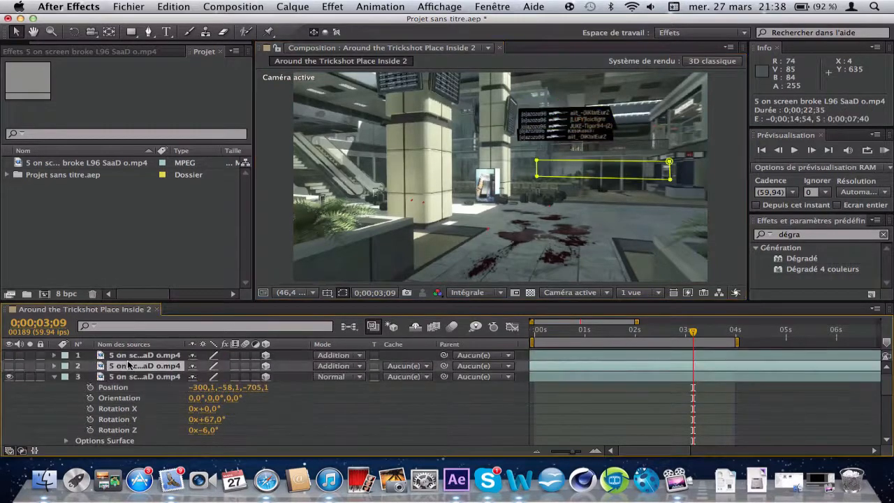
Step: Nudge layer 3's kill feed text slightly higher, to position -299.8, -69.9, -703.3
click(127, 378)
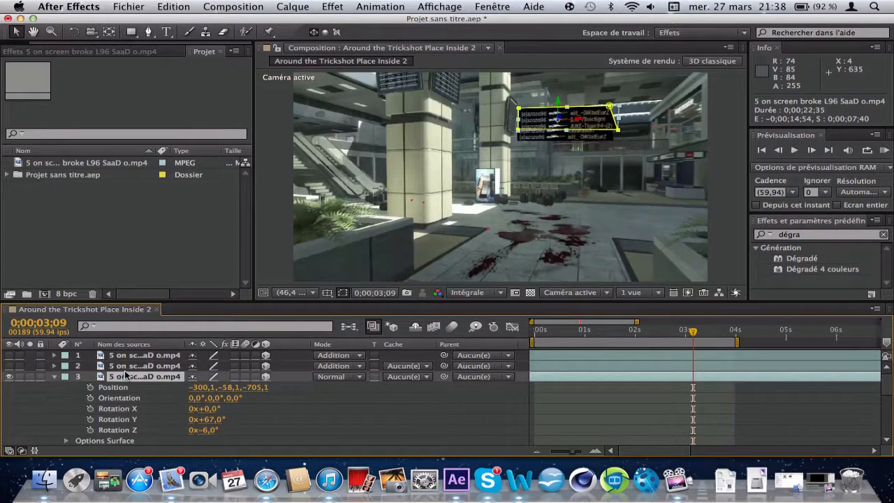
key(Up)
key(Up)
key(Up)
key(Up)
key(Up)
key(Up)
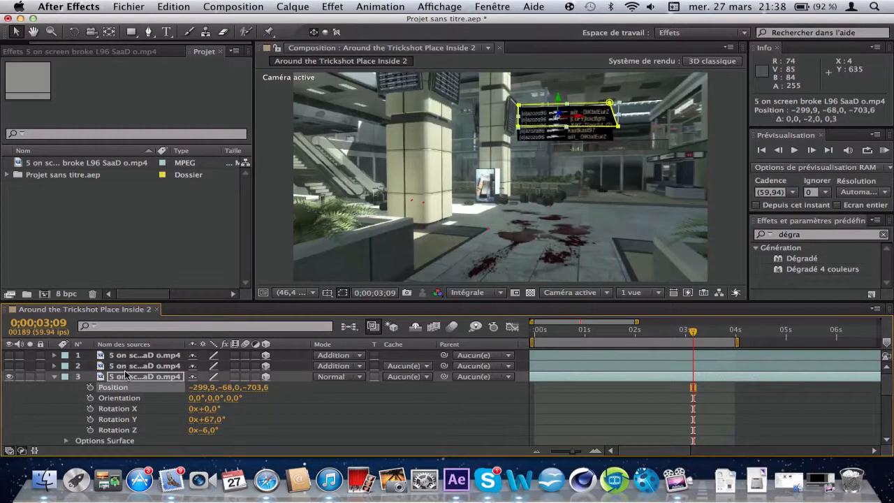
Step: Show layer 3's scale alongside its other transform properties and enlarge it to 160%
click(139, 367)
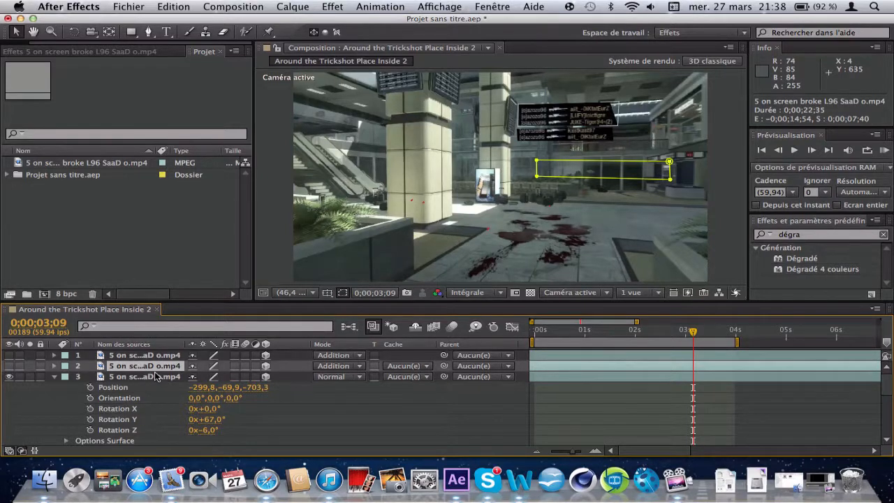
click(151, 377)
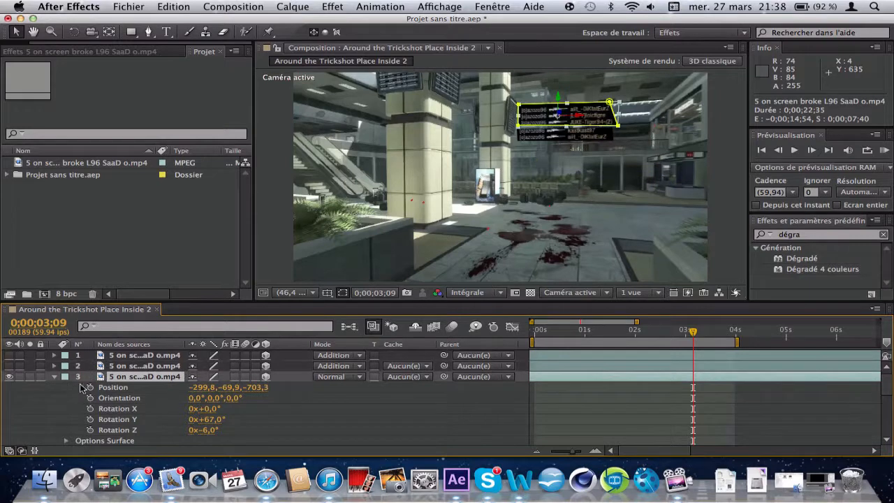
click(58, 382)
click(135, 378)
key(shift+s)
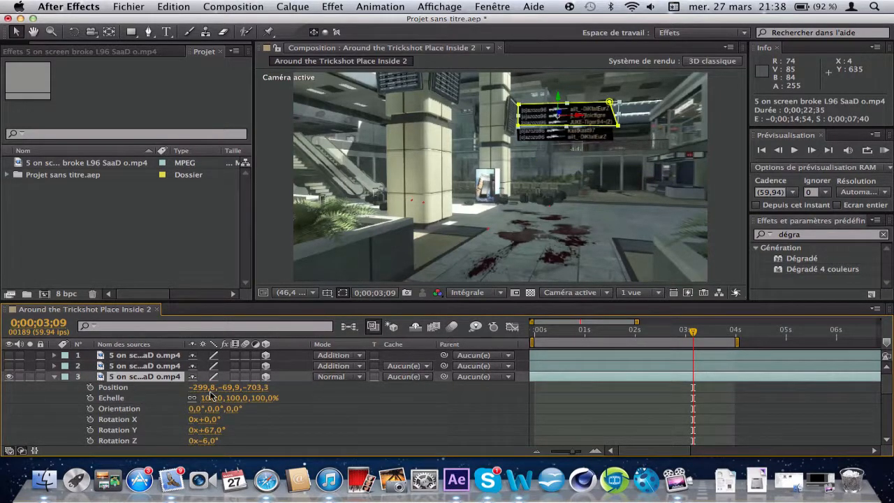
drag(210, 399, 245, 398)
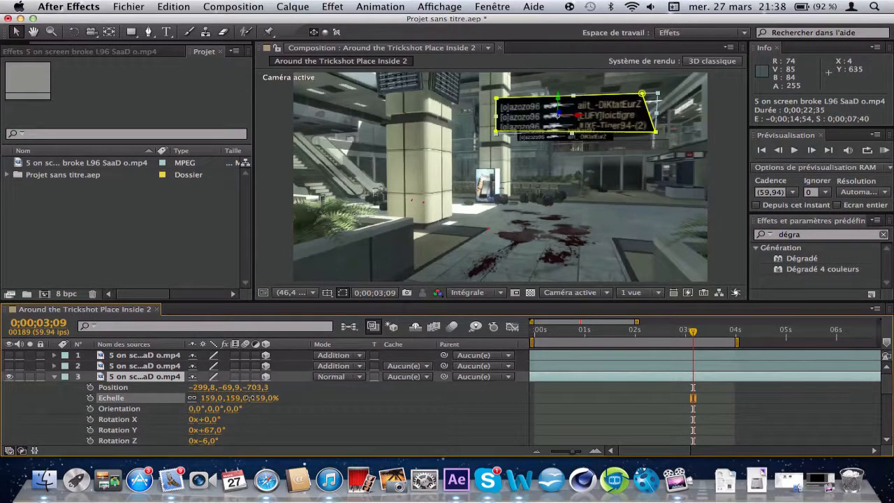
click(212, 399)
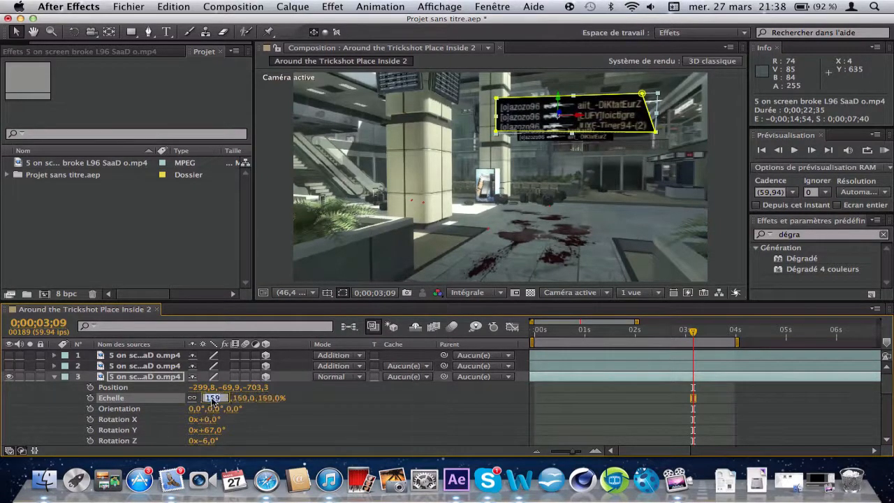
key(Up)
key(Return)
Step: Set layer 4's scale to 160%, the same as layer 3
scroll(210, 405, down, 5)
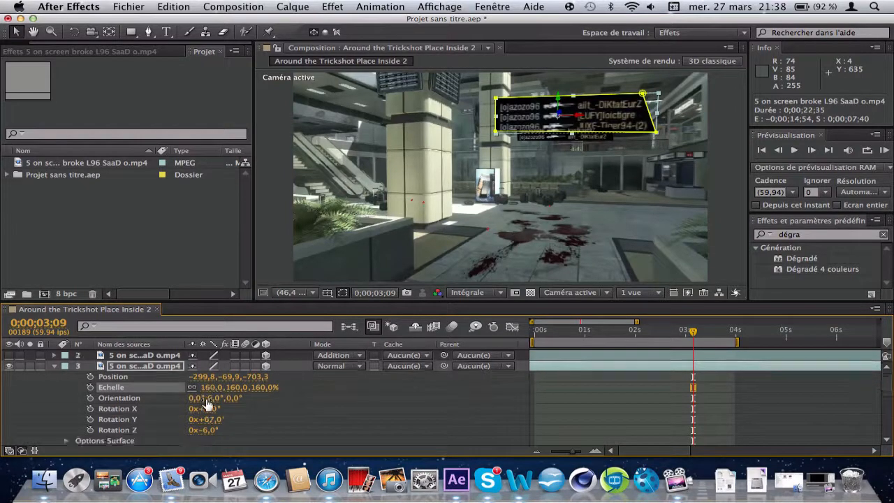
click(211, 377)
text(1)
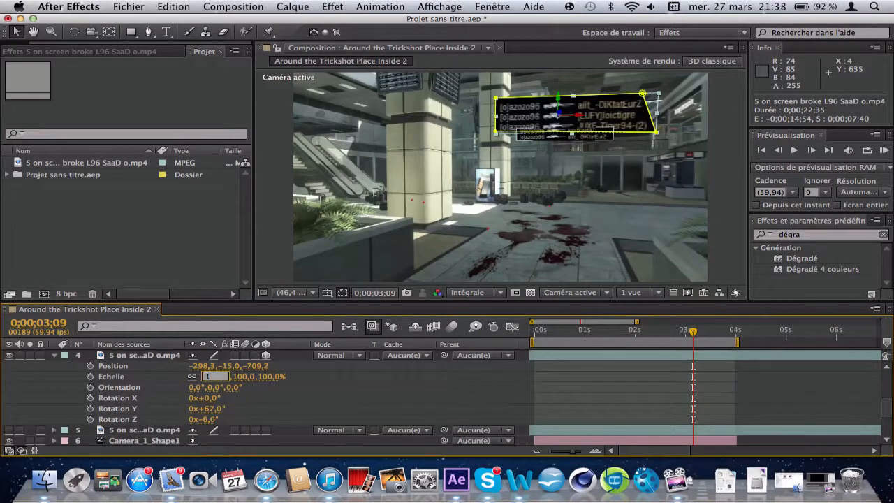
text(60)
key(Return)
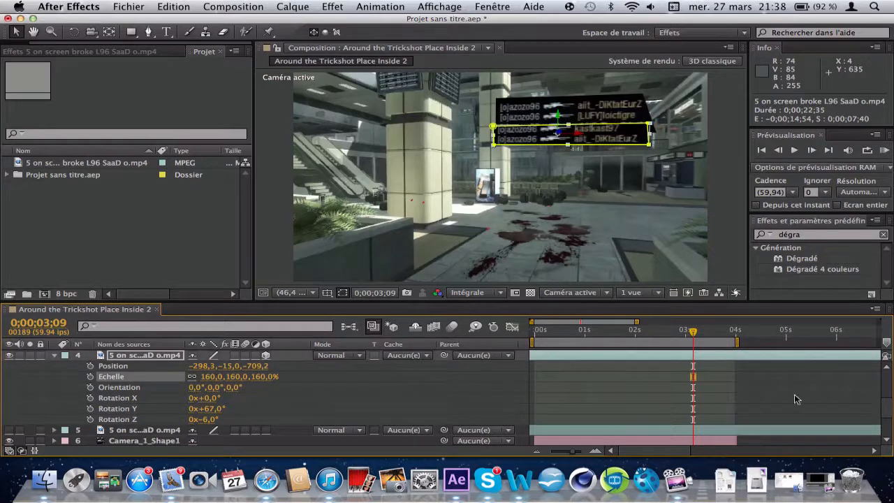
Step: Lower layer 4's kill feed text directly beneath layer 3's lines, to position -298.9, 6.8, -712.4
drag(888, 406, 887, 384)
click(162, 359)
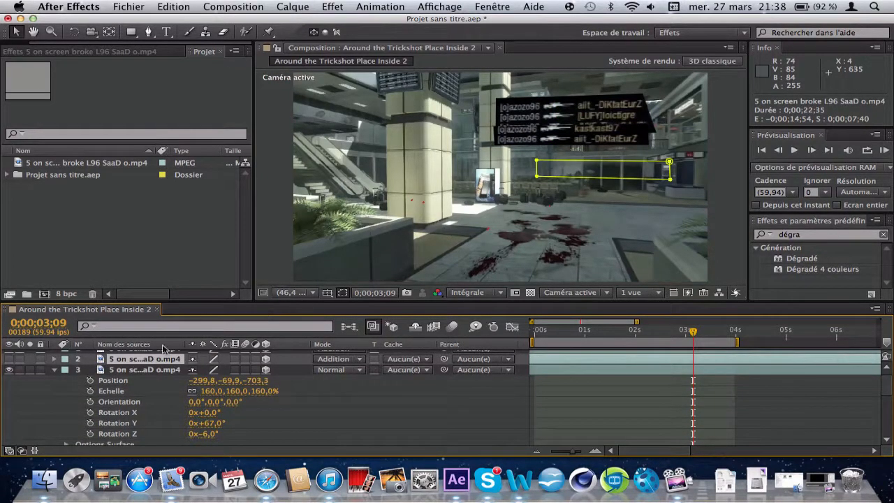
click(155, 368)
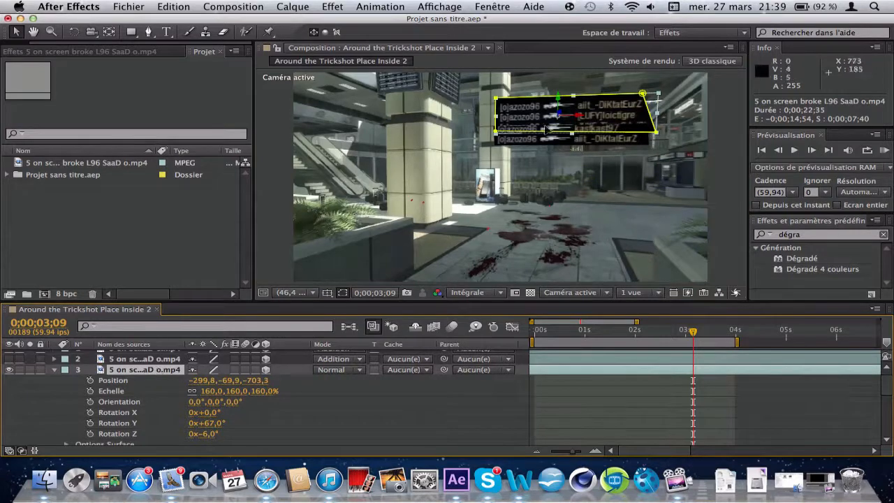
scroll(171, 374, down, 3)
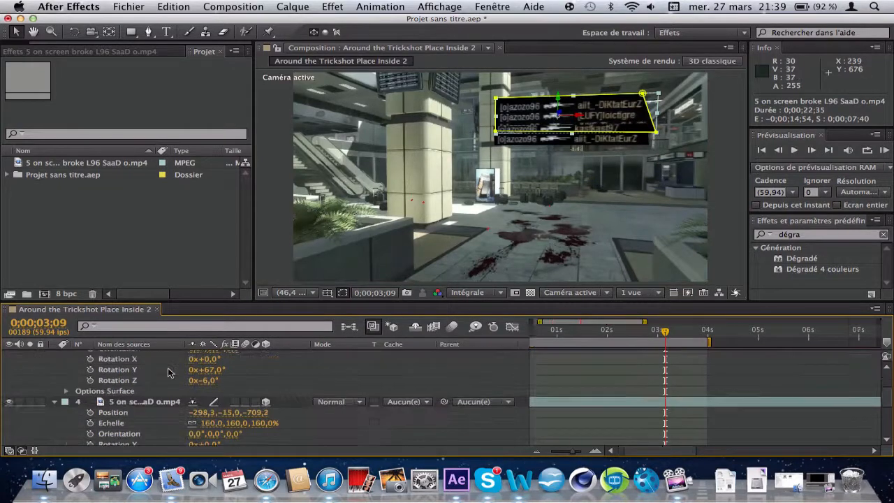
click(145, 403)
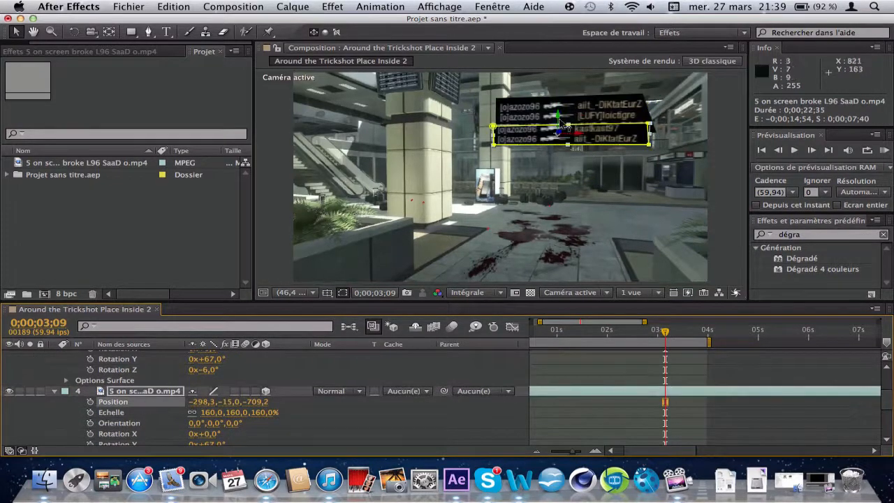
click(561, 118)
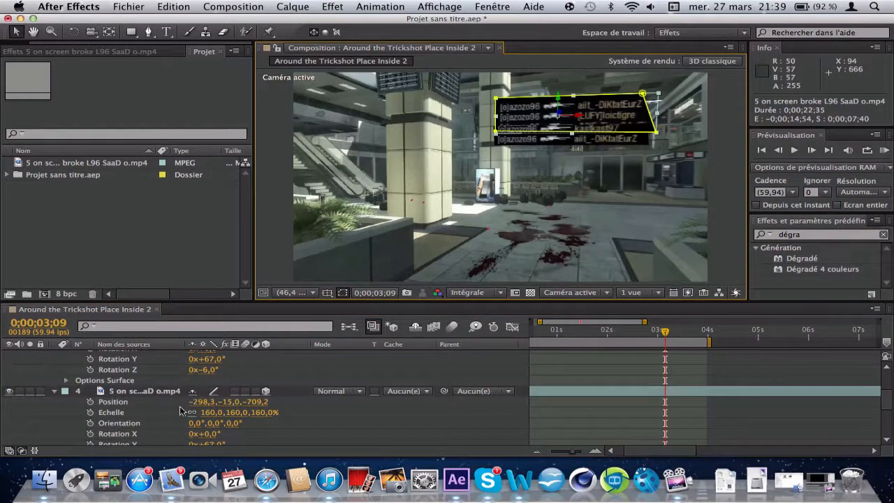
click(151, 404)
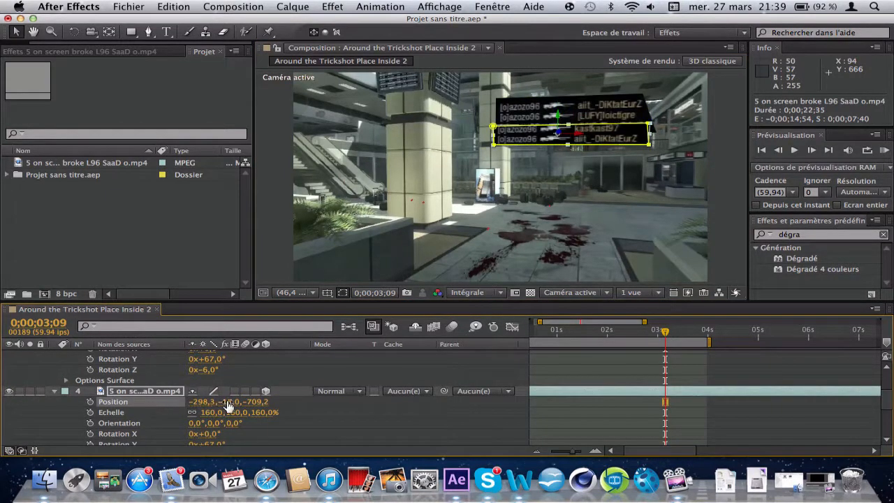
drag(226, 405, 205, 403)
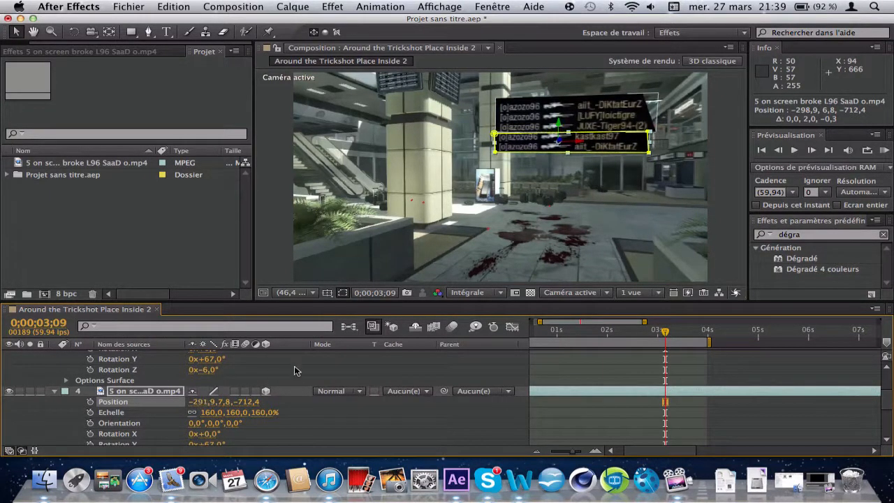
Step: Set the blending mode of kill feed layers 4 and 3 to Addition and deselect the layers
click(340, 392)
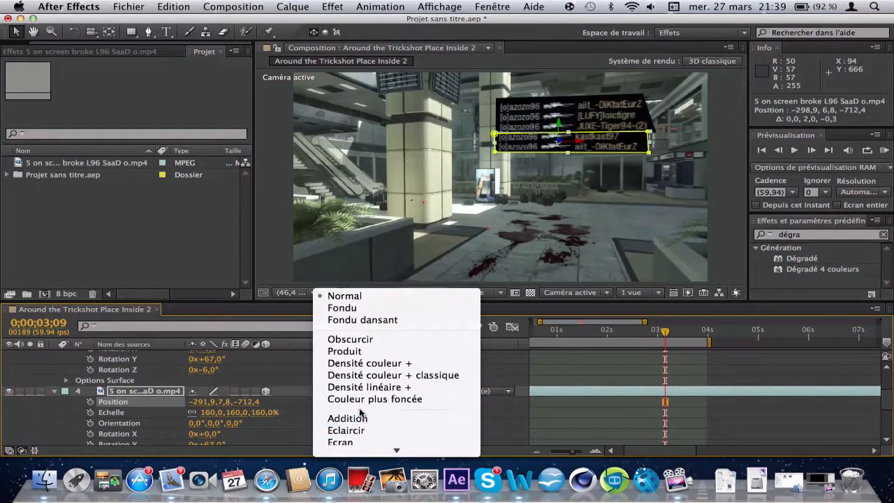
click(349, 417)
scroll(375, 396, up, 5)
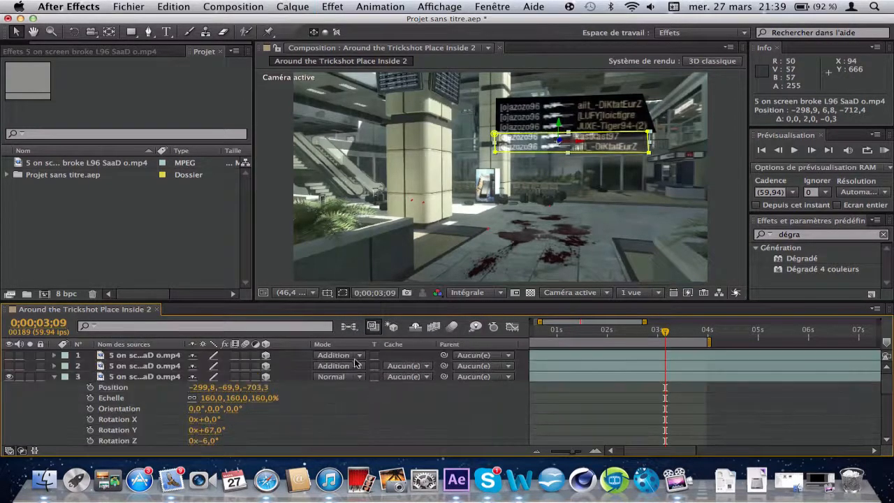
click(347, 377)
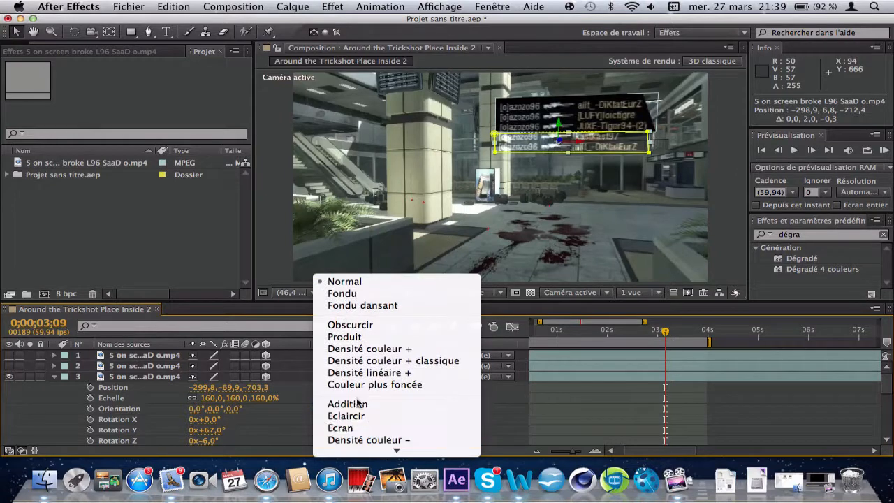
click(343, 403)
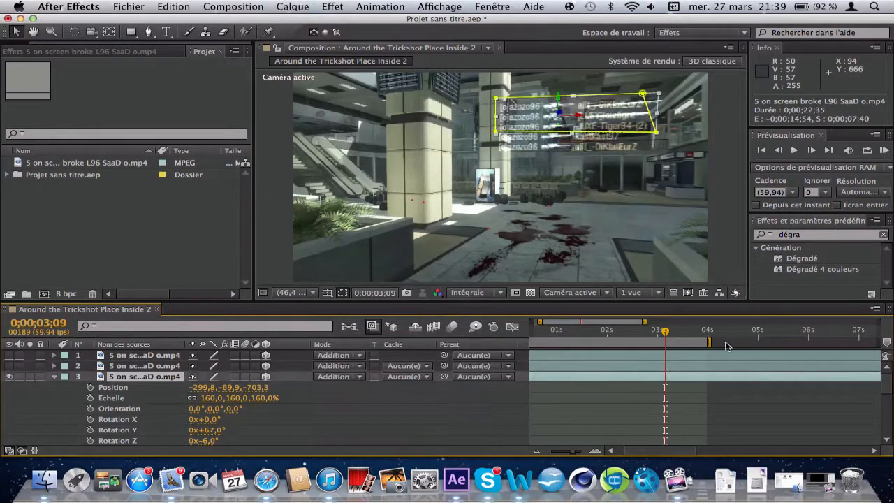
click(723, 251)
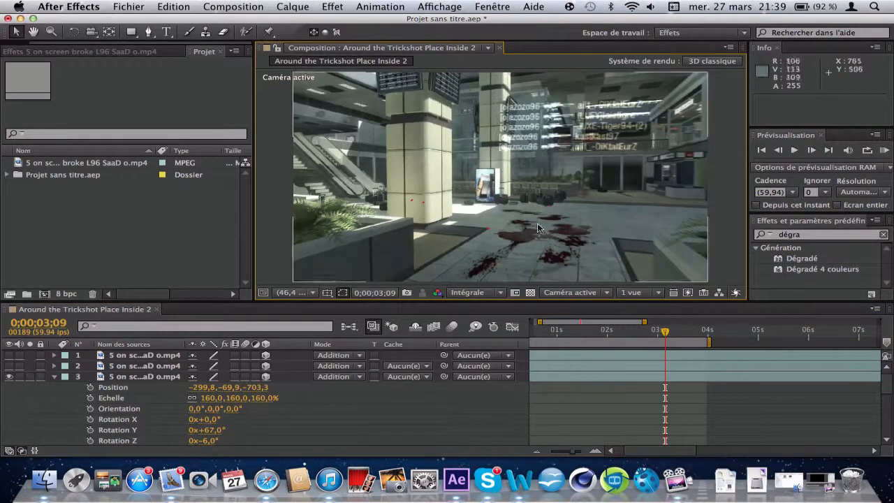
Step: Play the composition from 0;00;01;42 to check how the blended kill feed text follows the camera move
drag(626, 336, 593, 335)
key(space)
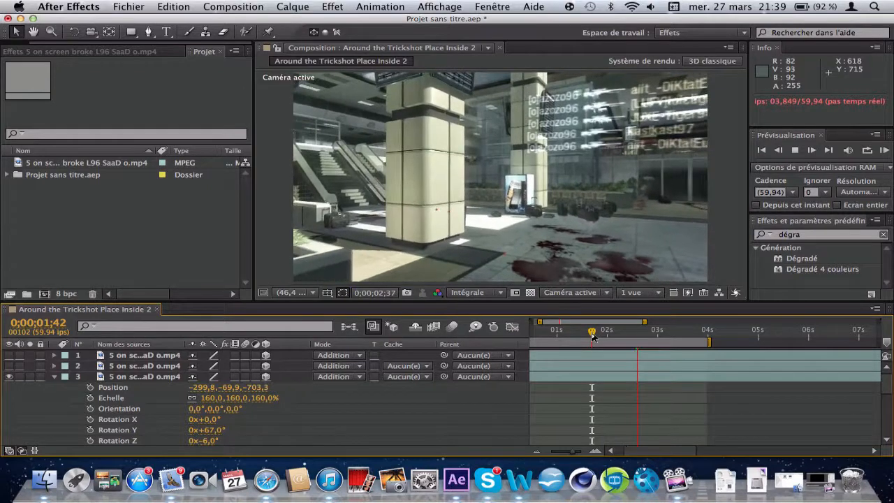
key(space)
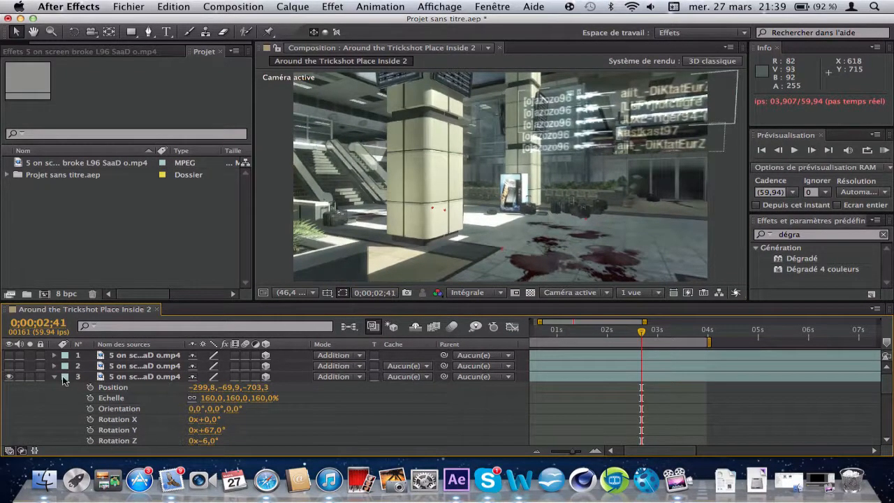
Step: Collapse the properties of layers 3 and 4 and select kill feed layer 4
click(54, 378)
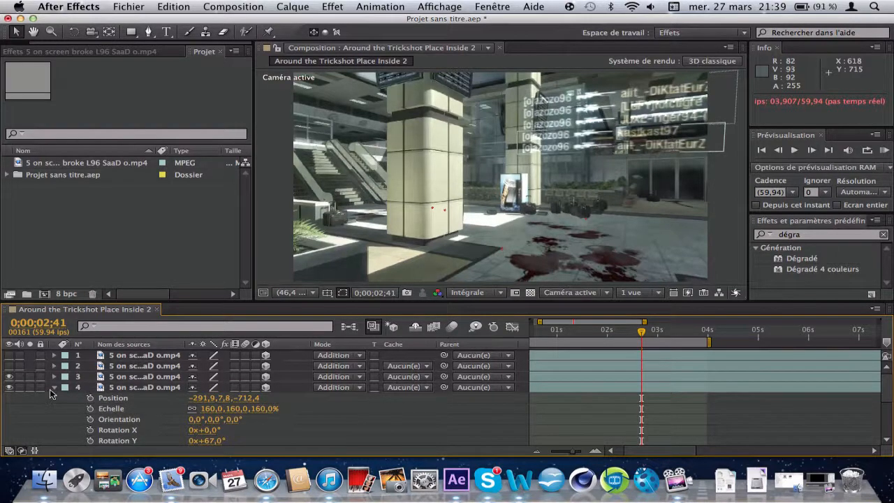
click(54, 388)
click(160, 408)
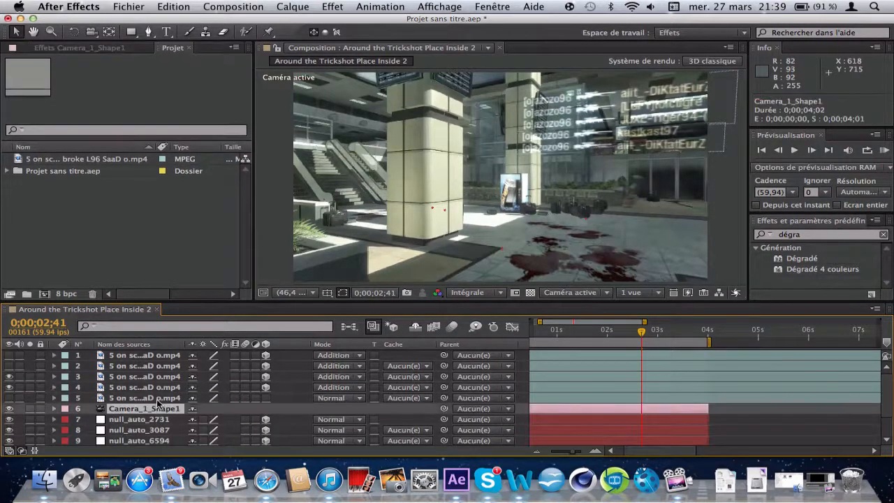
click(158, 390)
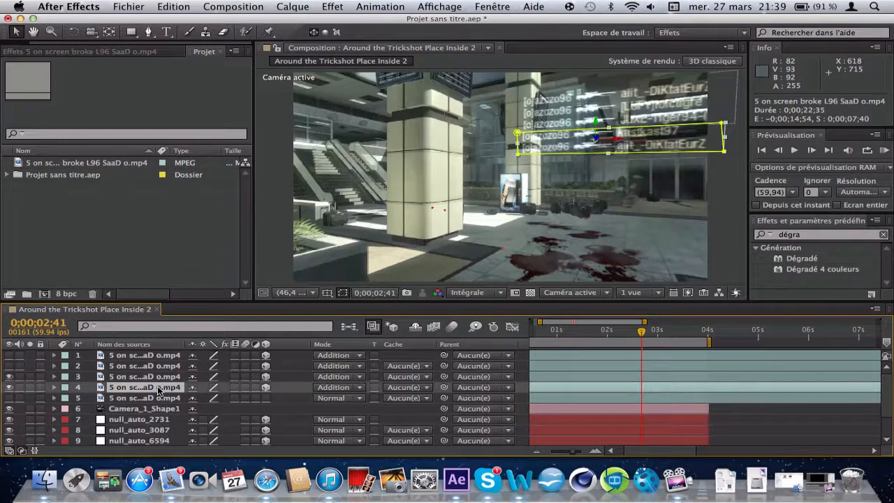